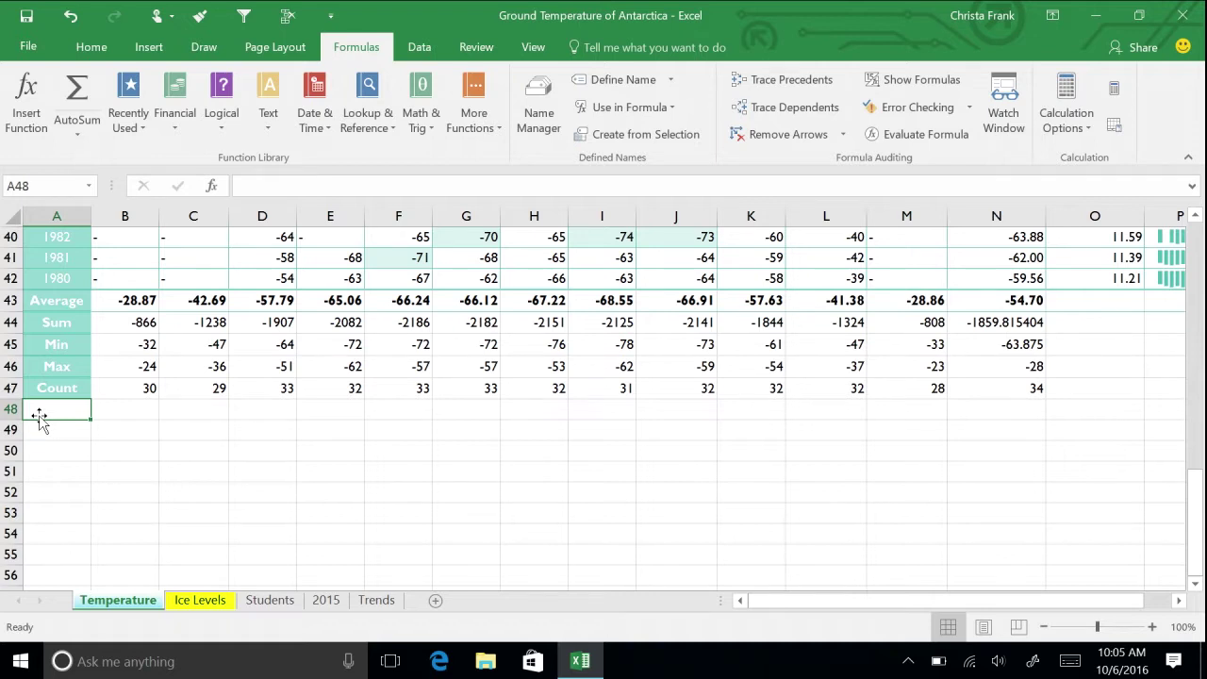
Enter the row label 'Average < -50' in A48 below the Count row
type("Average")
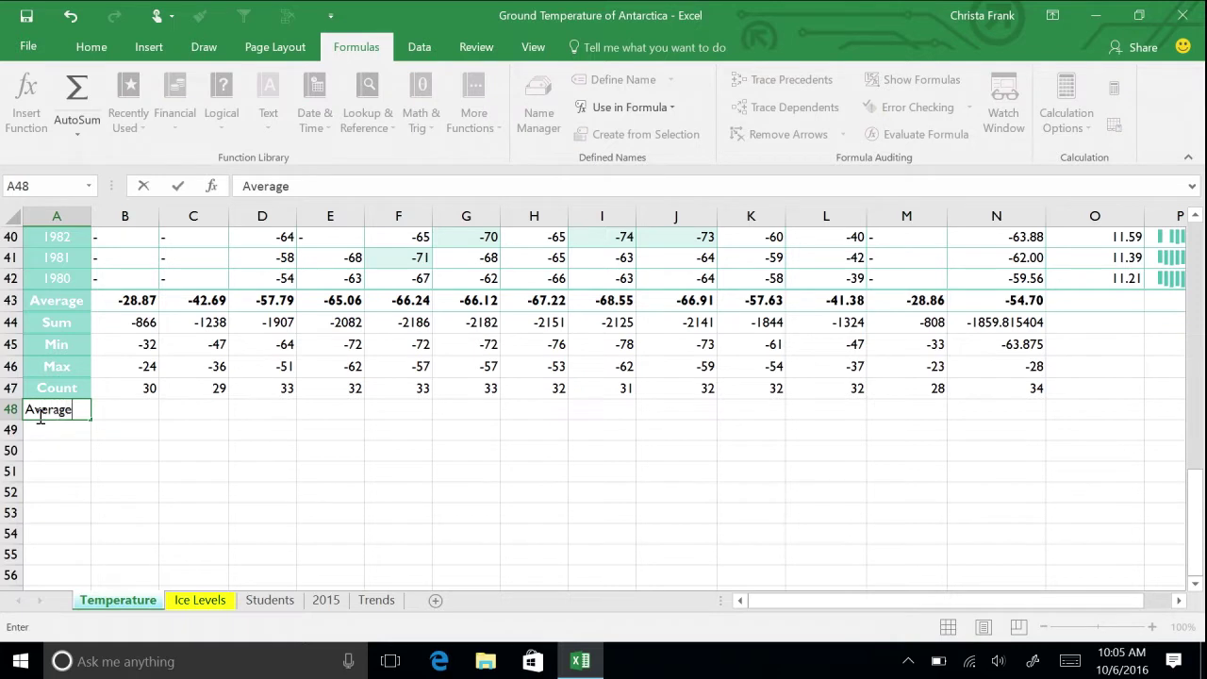
type(" < -50")
key("Tab")
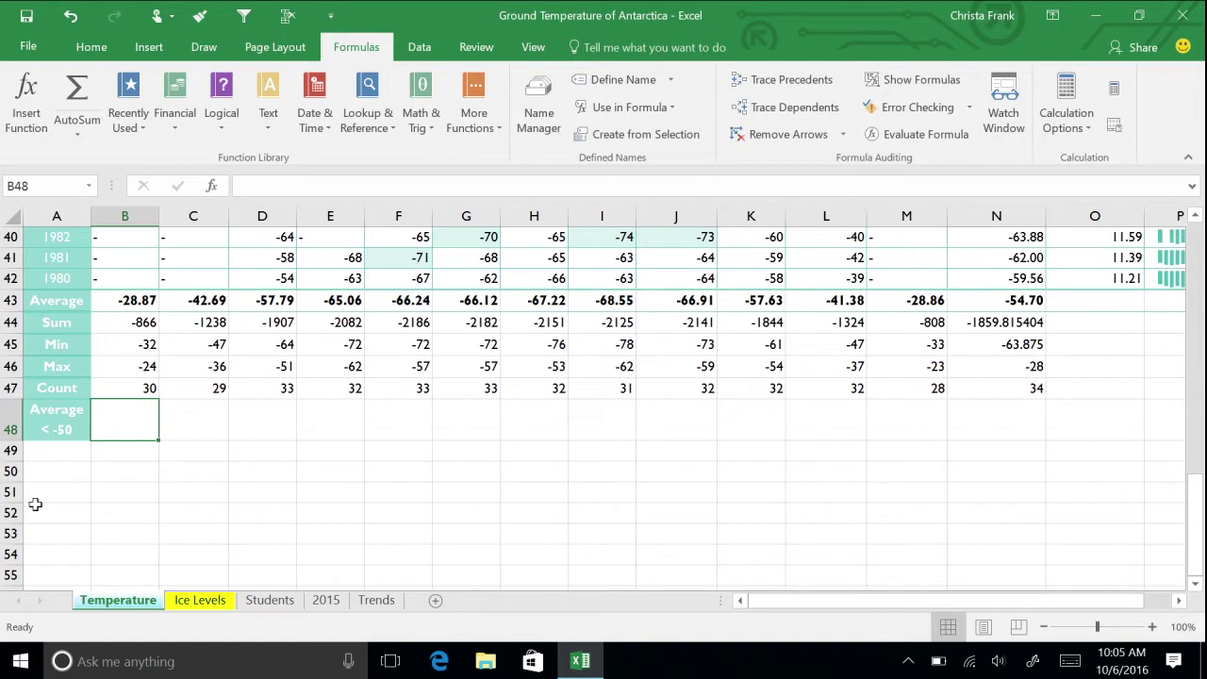
left_click(235, 116)
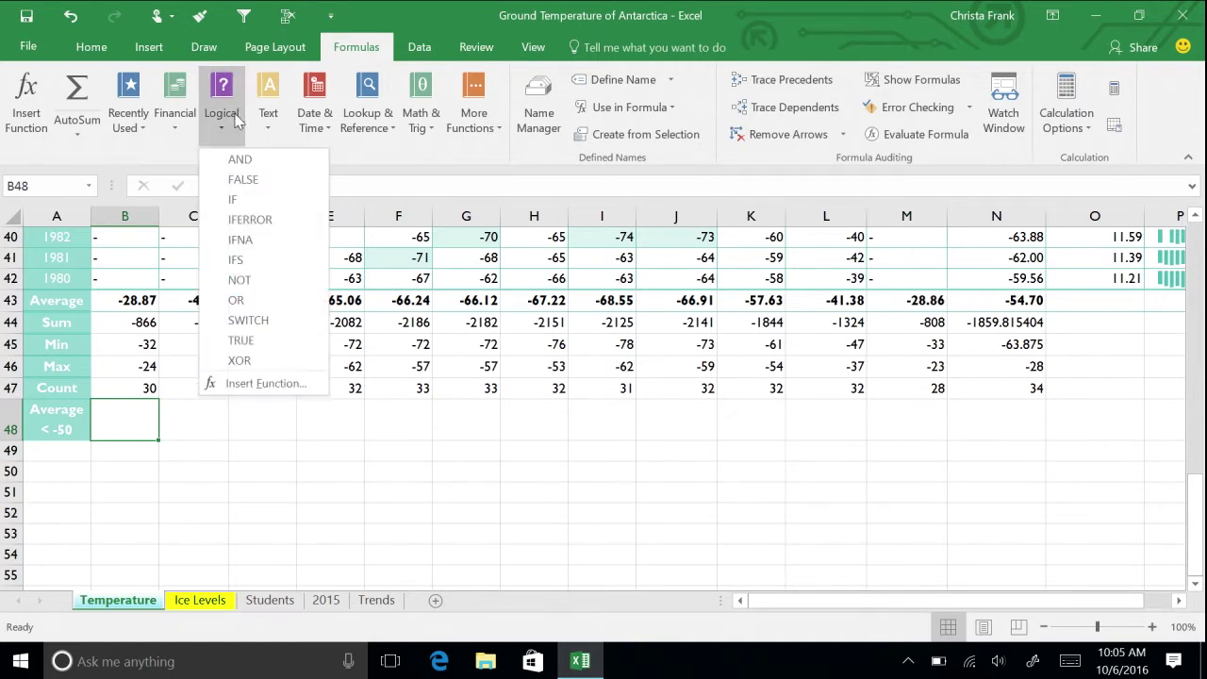
Put =IF(B43<-50,"Yes","No") in B48 so it returns No
left_click(236, 200)
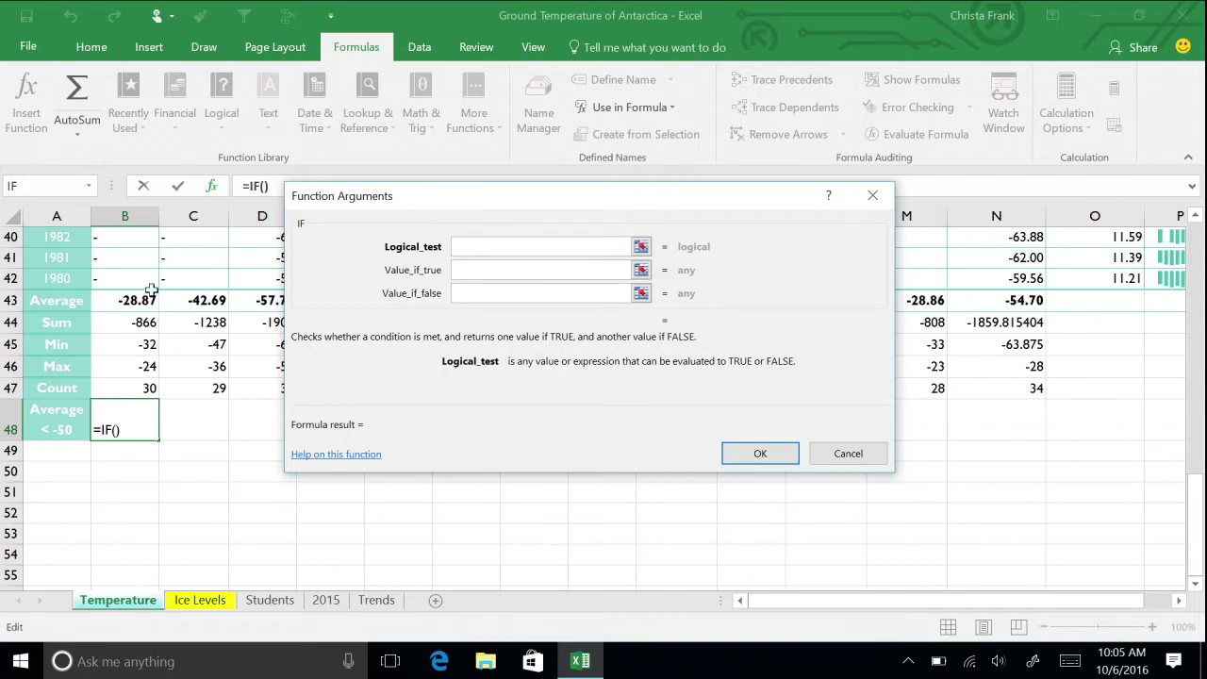
left_click(118, 304)
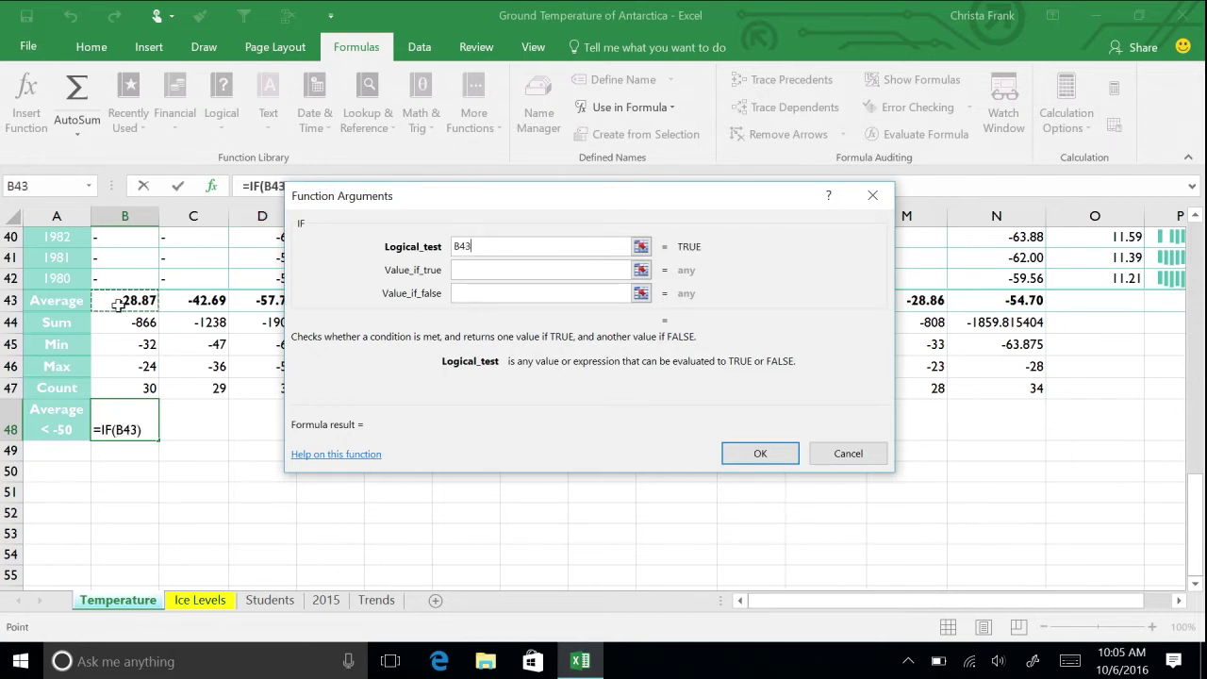
type("<")
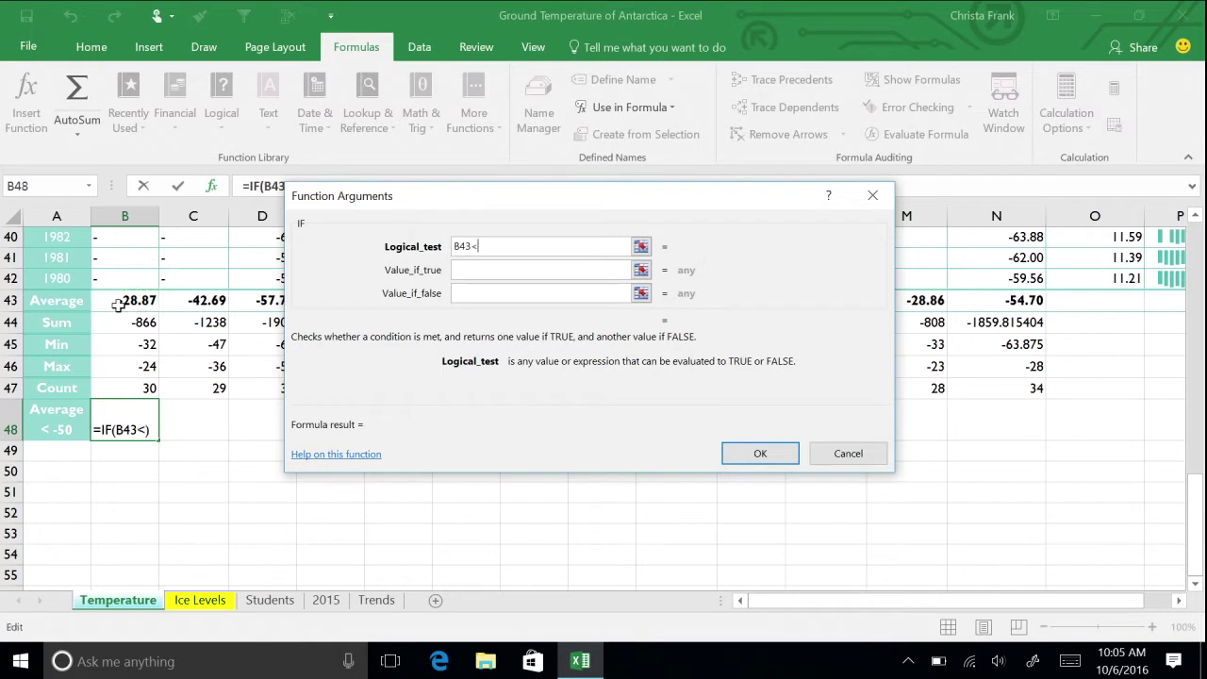
type("-50")
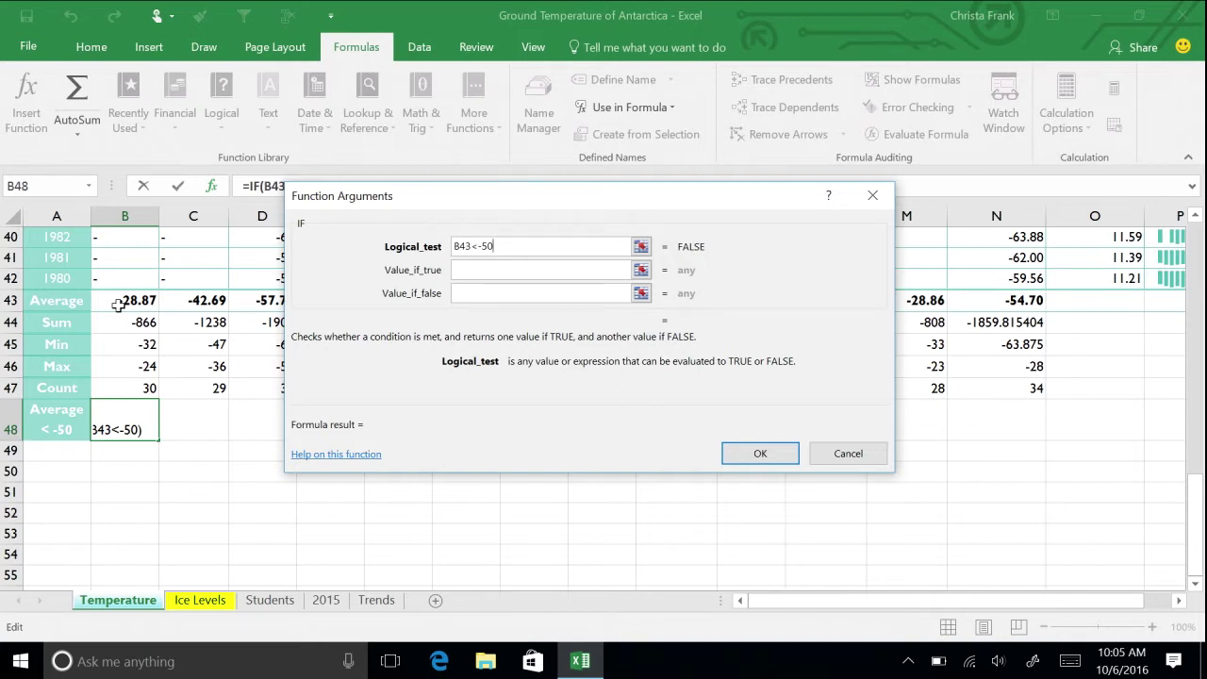
key("Tab")
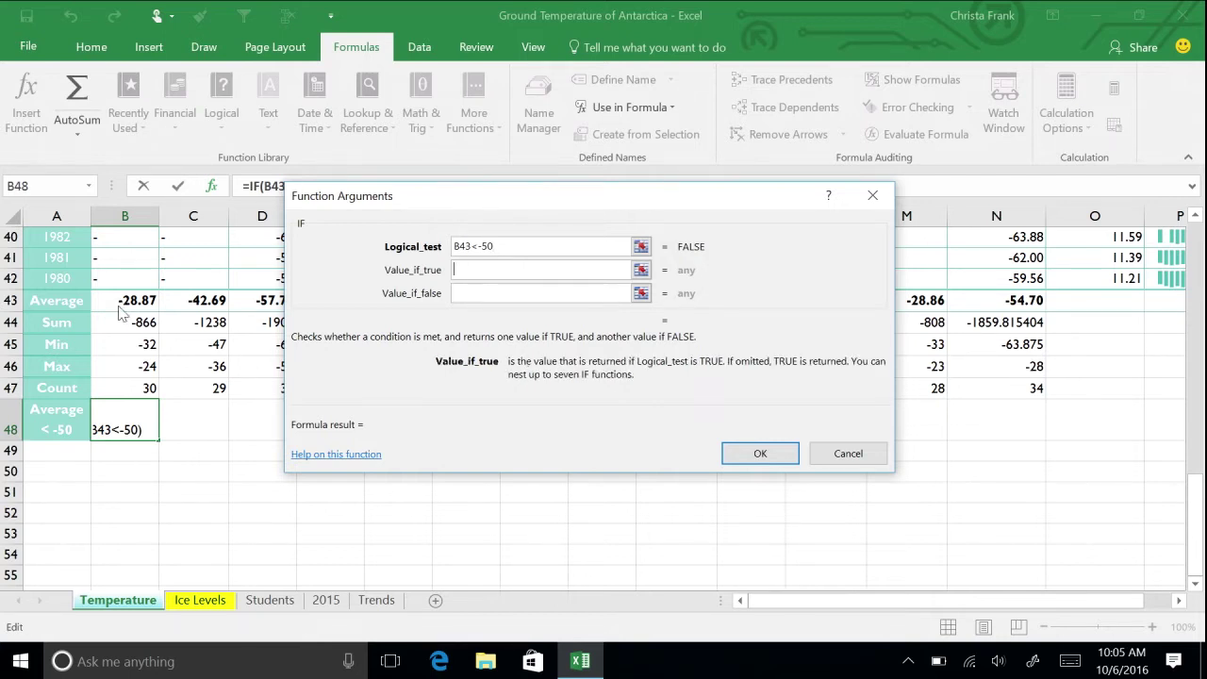
type("Yes")
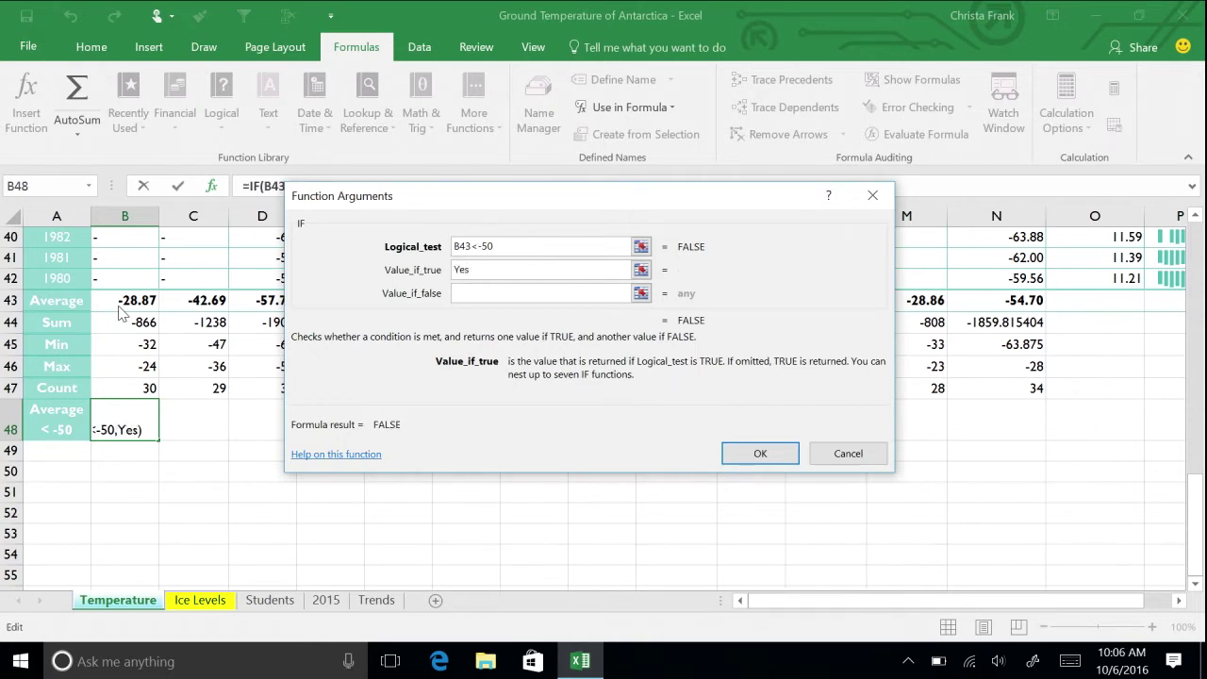
key("Tab")
type("No")
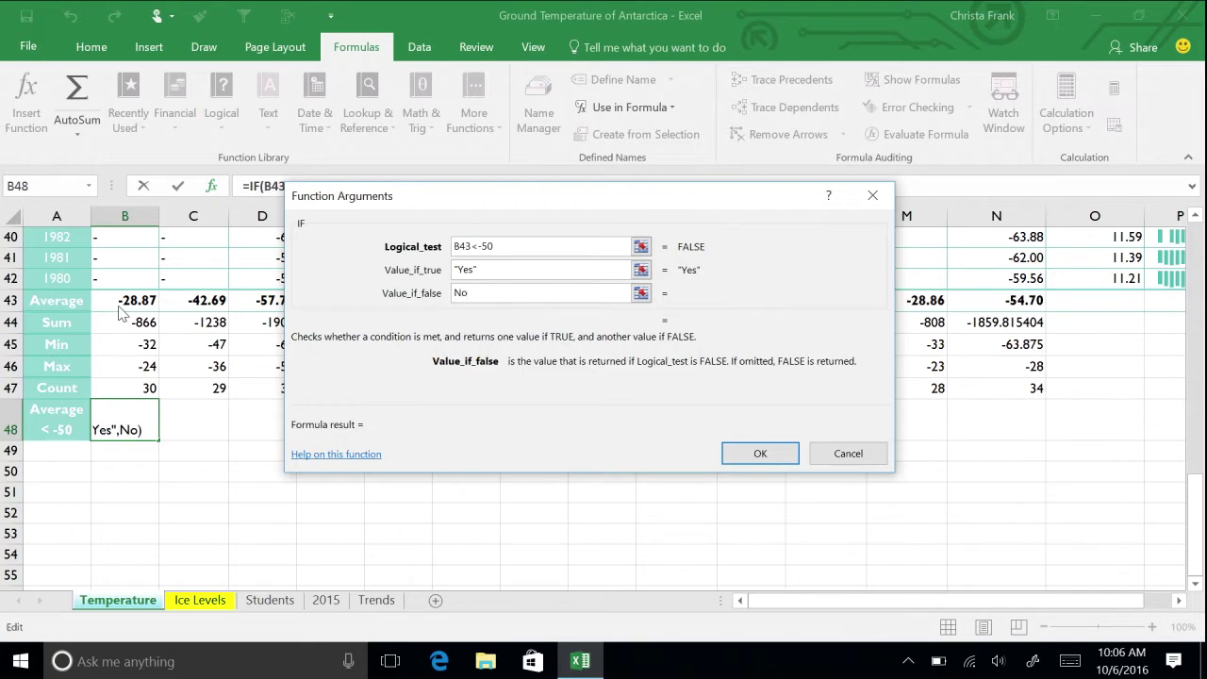
left_click(727, 454)
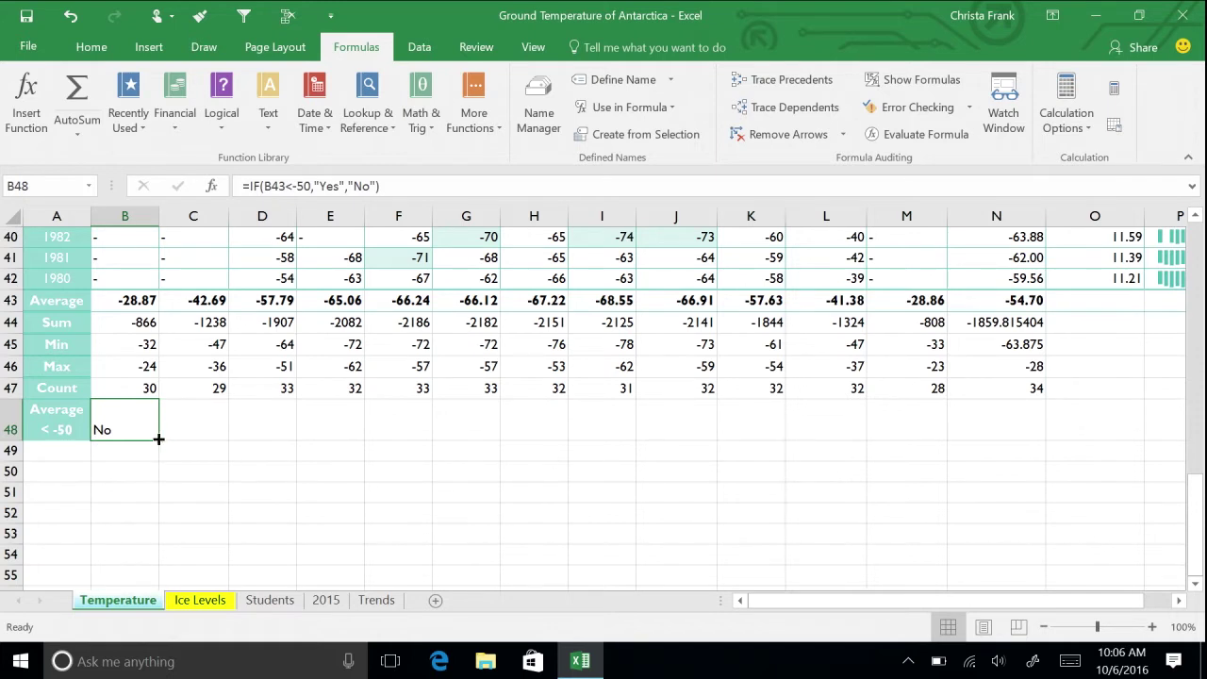
Fill the B48 Yes/No formula right through N48 for every month
left_click_drag(158, 439, 1018, 425)
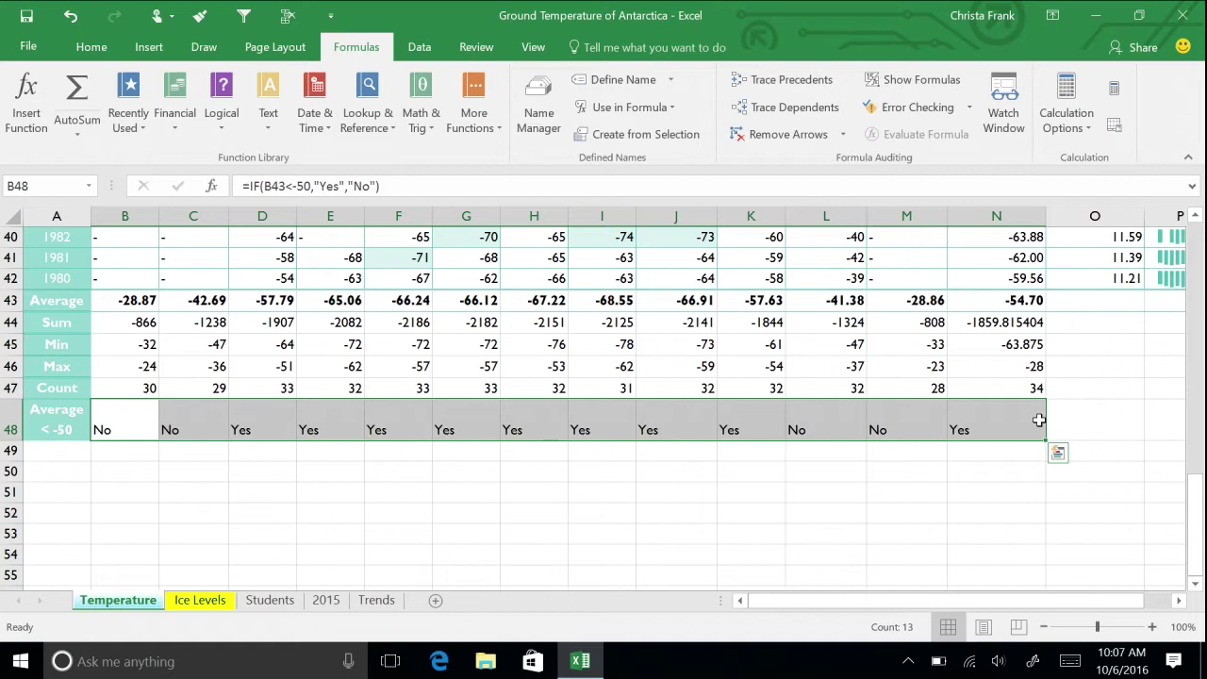
Enter the row label 'SumIF < -30' in A49
left_click(47, 455)
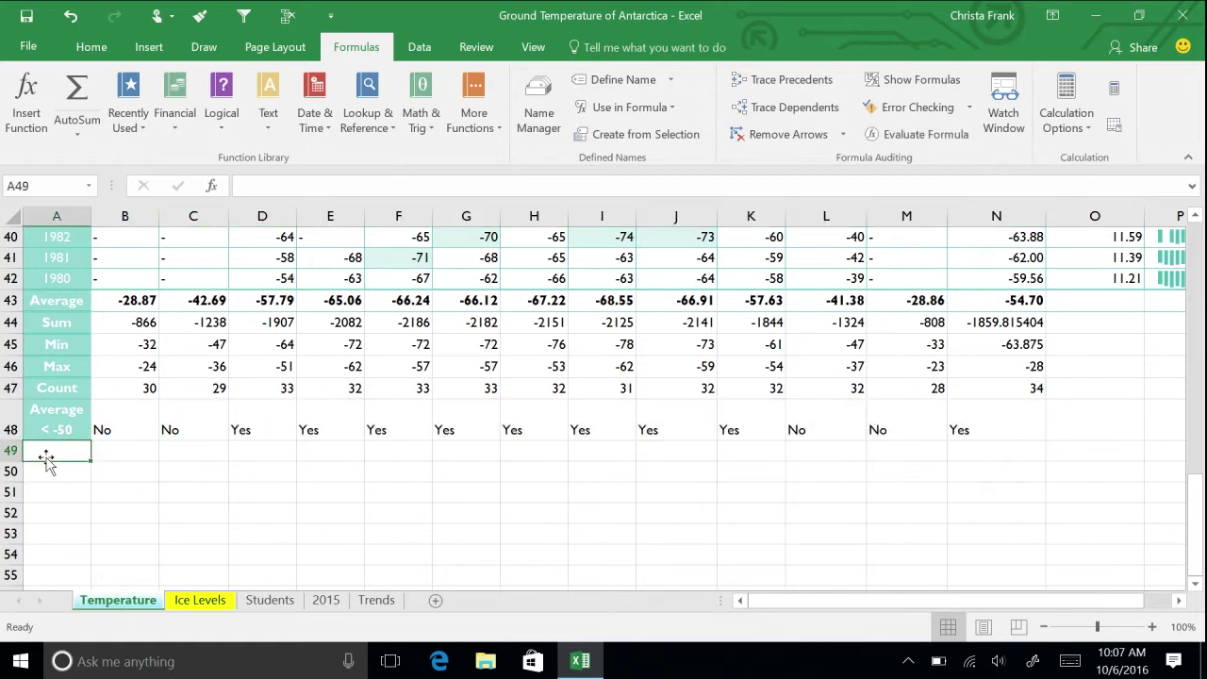
type("SumIF <")
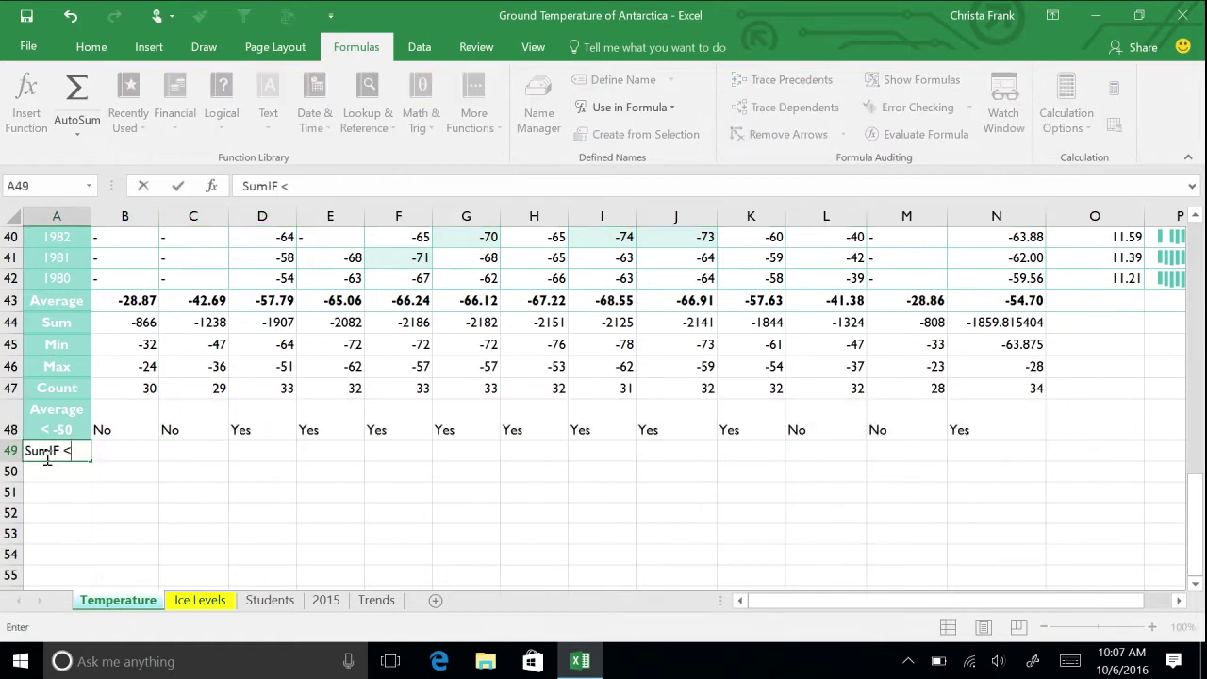
type(" -30")
key("Tab")
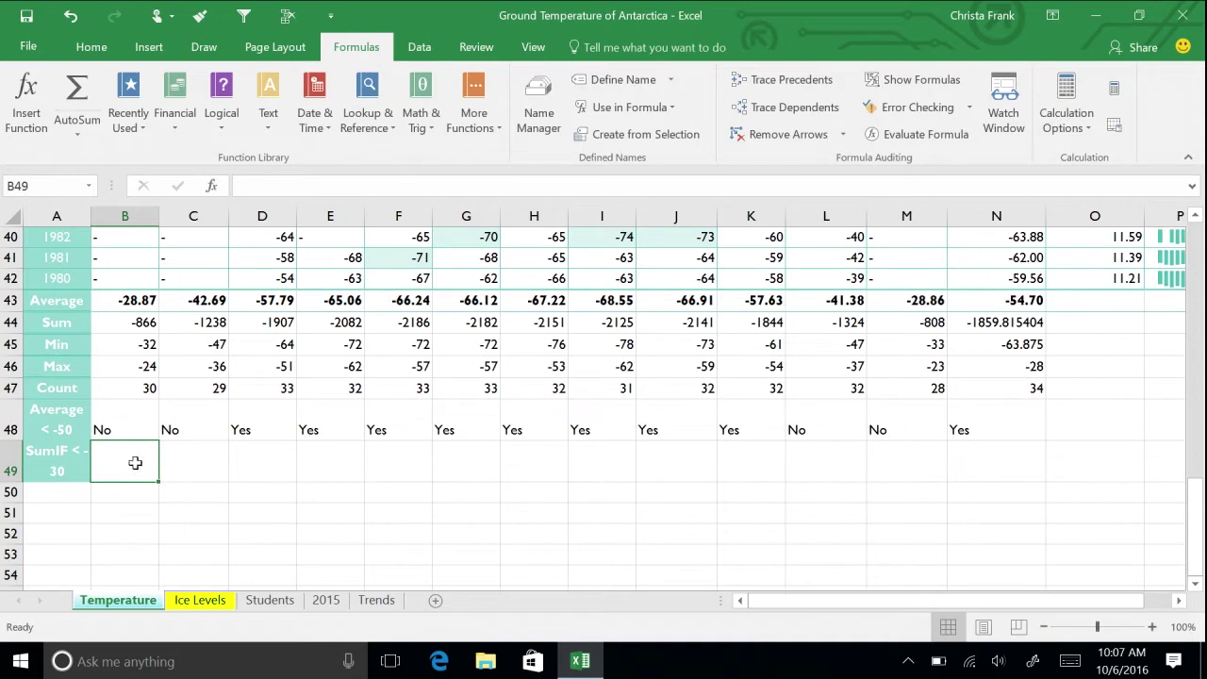
left_click(417, 117)
Enter =SUMIF(B6:B42,"<-30") in B49, which returns -188 for January
scroll(467, 377, "down", 17)
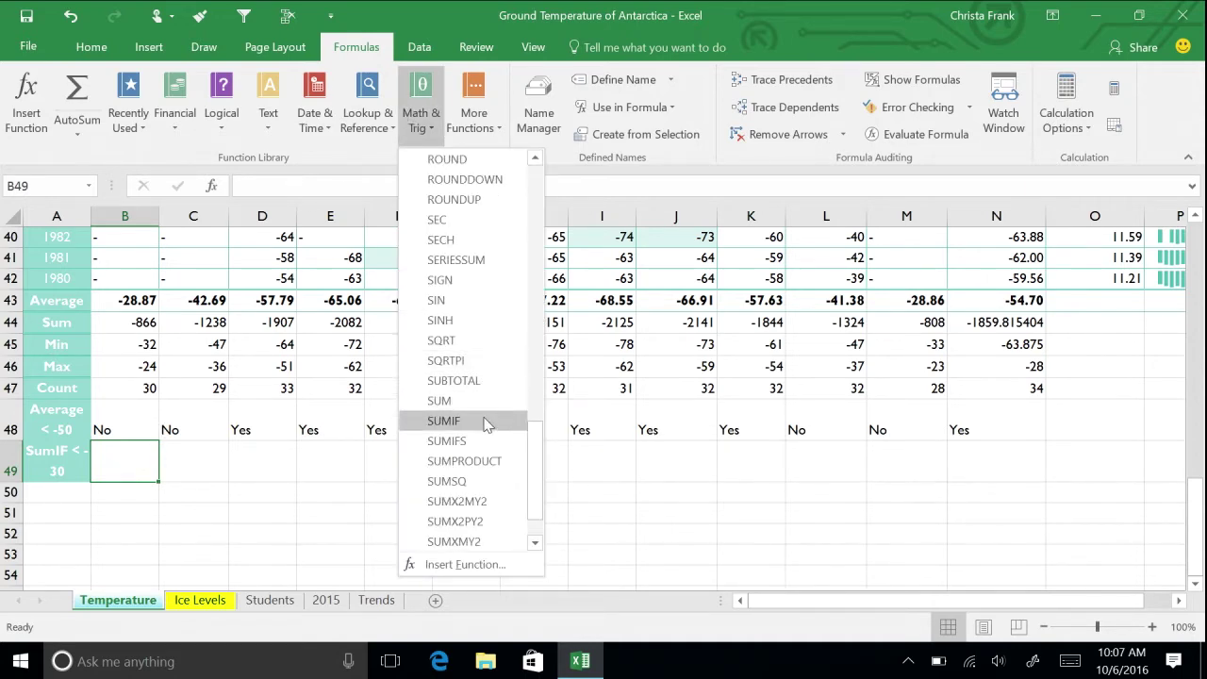
left_click(484, 421)
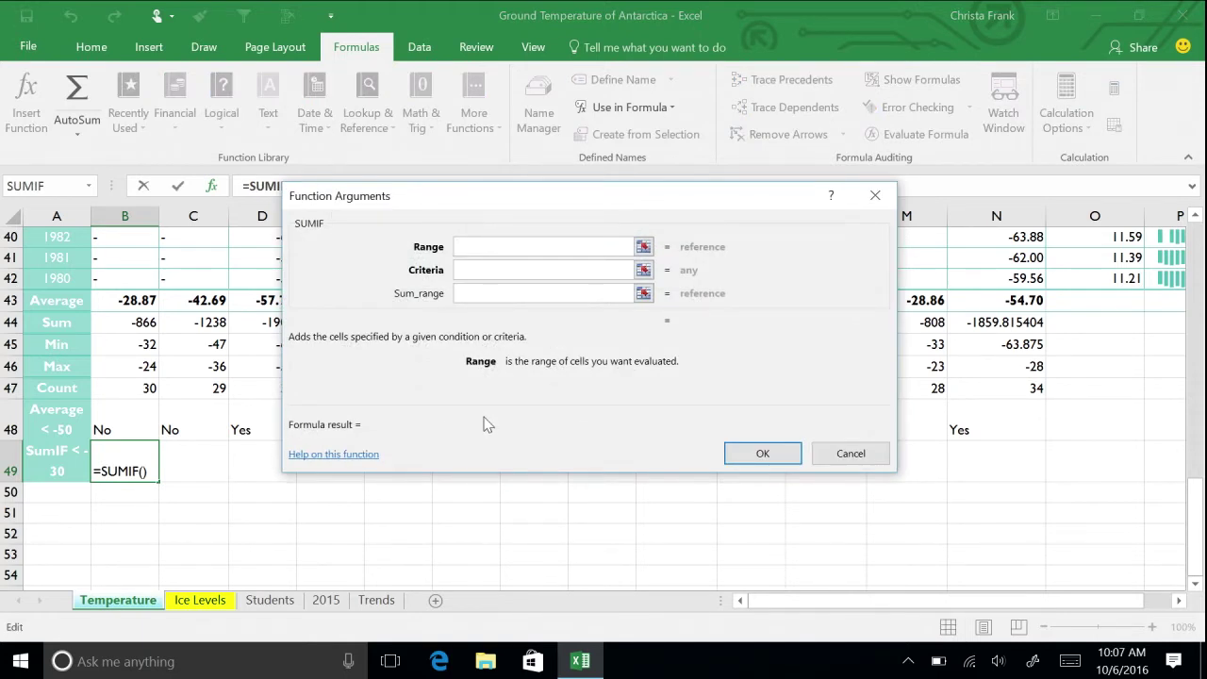
left_click(643, 247)
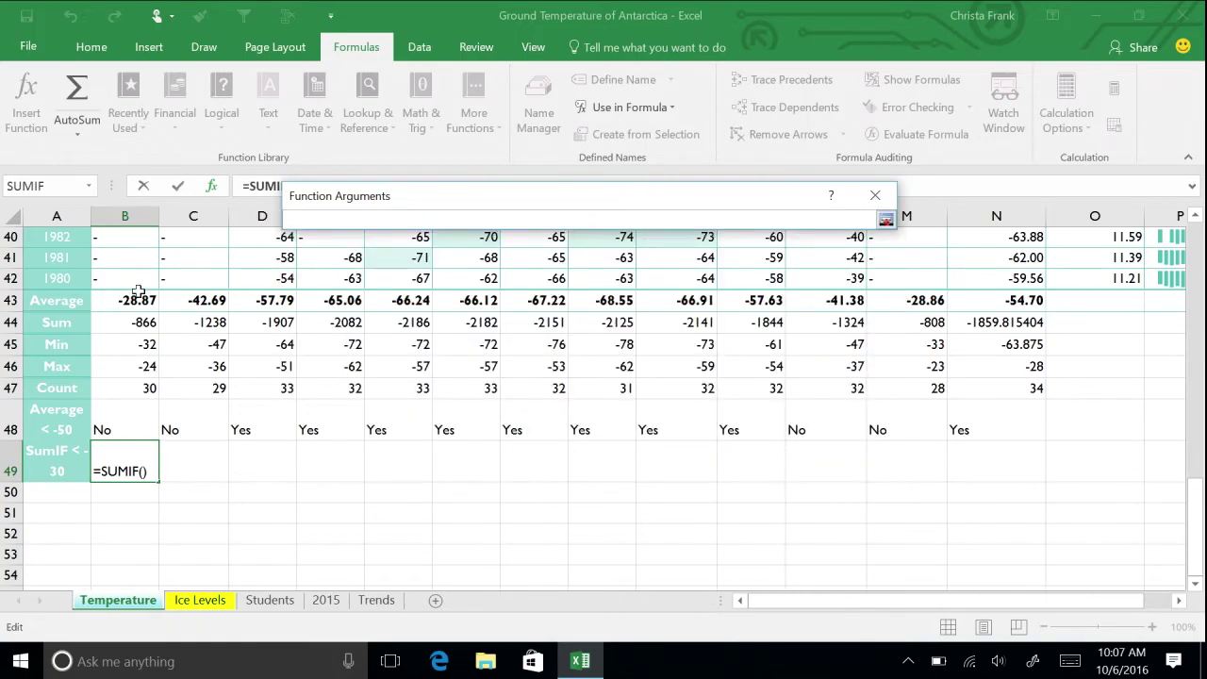
mouse_move(138, 279)
left_mouse_down()
mouse_move(133, 213)
mouse_move(149, 219)
mouse_move(140, 300)
left_mouse_up()
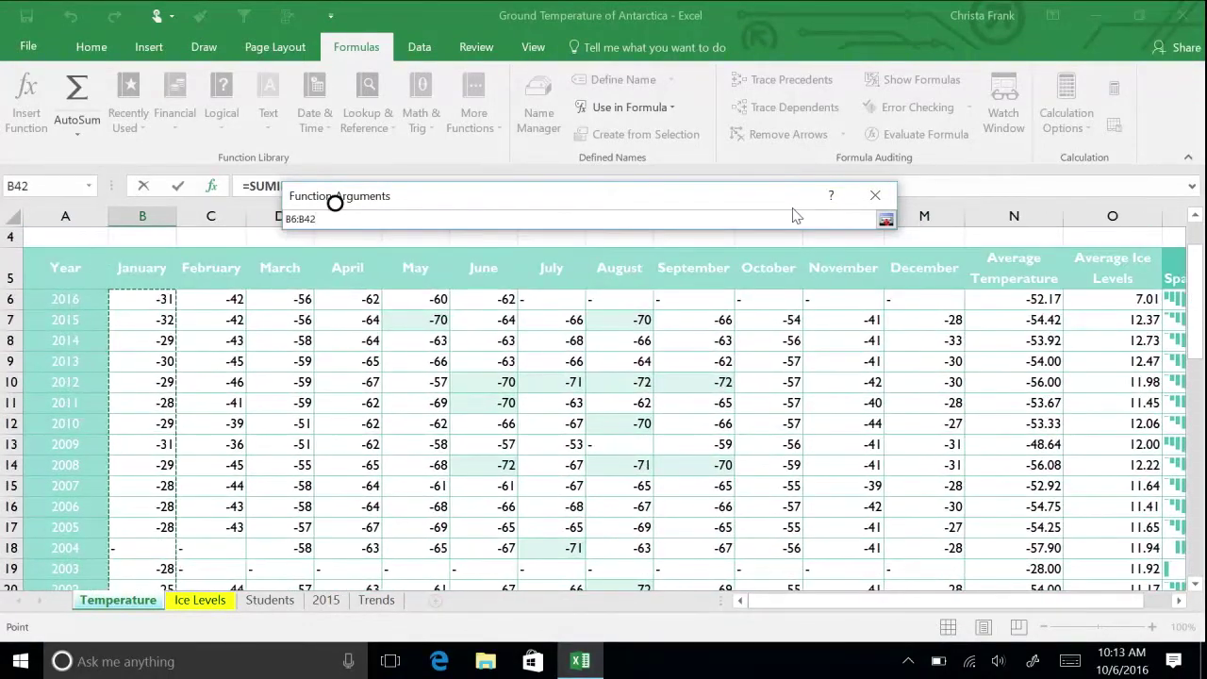
left_click(886, 218)
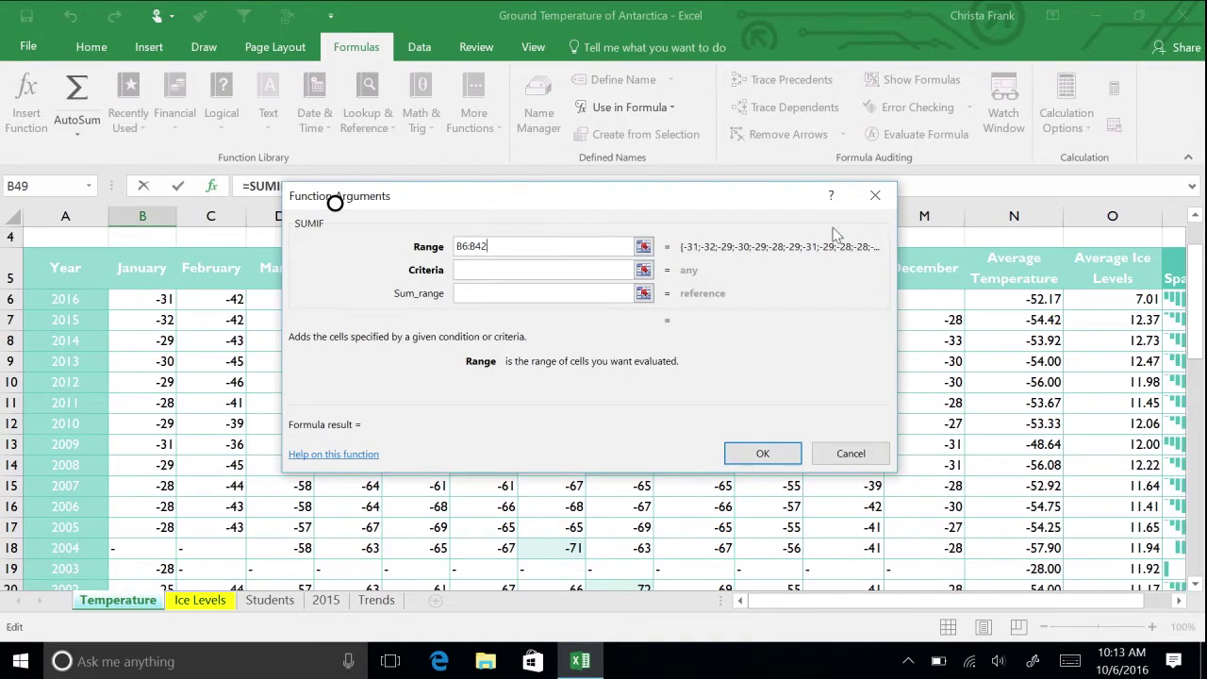
left_click(505, 270)
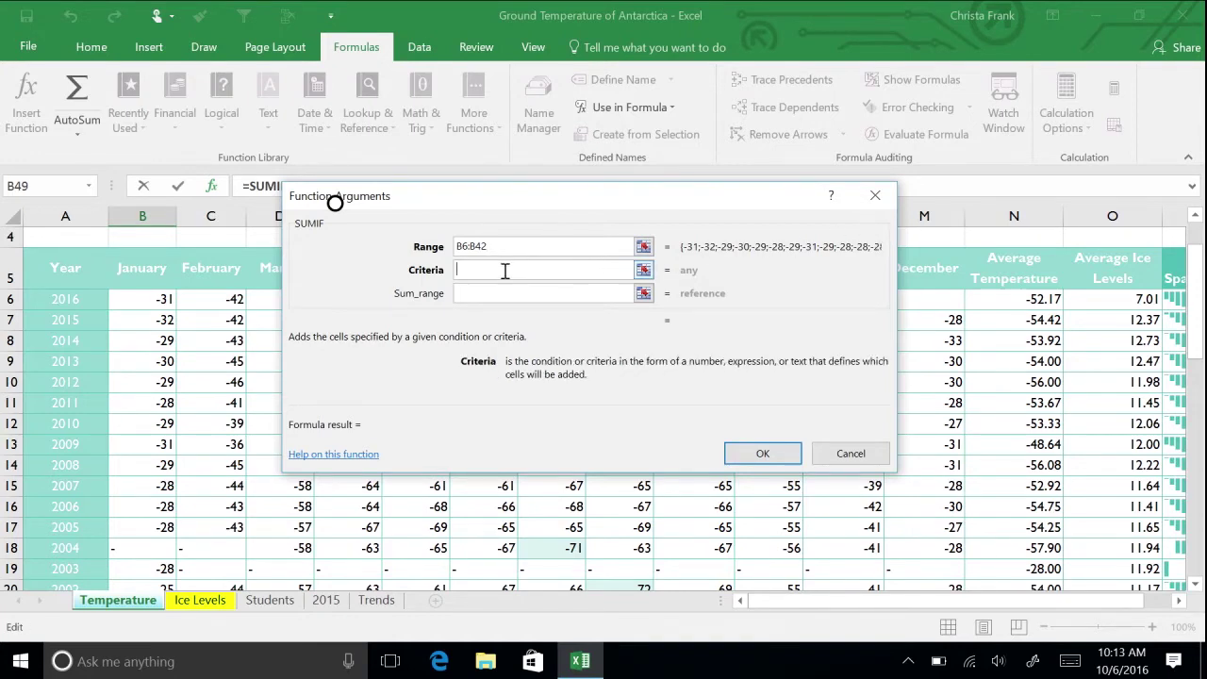
type("<-30")
left_click(762, 453)
Copy the B49 SUMIF across to N49, which ends at -1831.815404
scroll(742, 452, "down", 1)
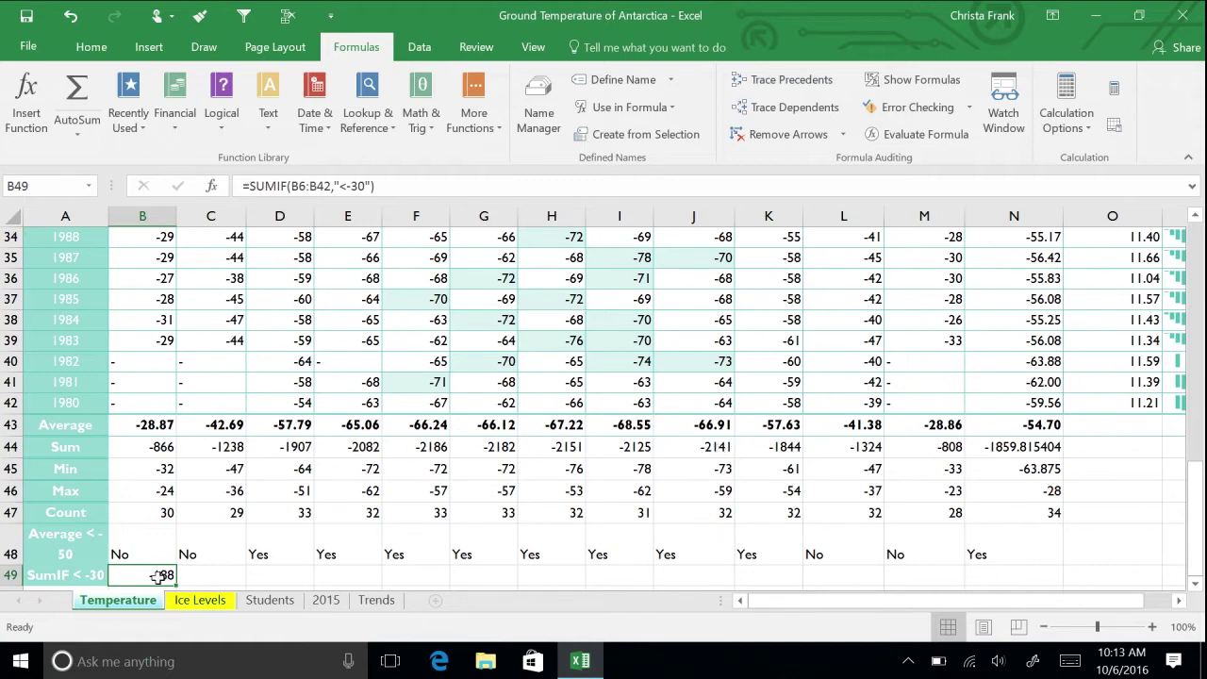
left_click_drag(176, 584, 1045, 578)
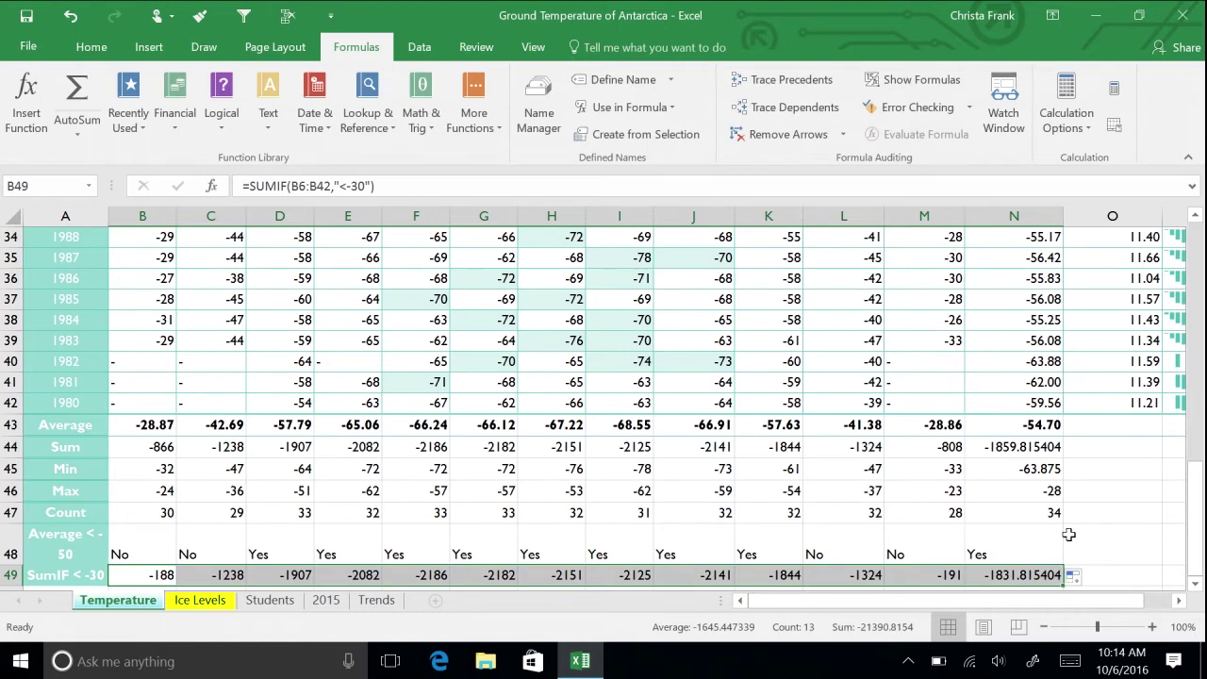
scroll(1069, 535, "down", 2)
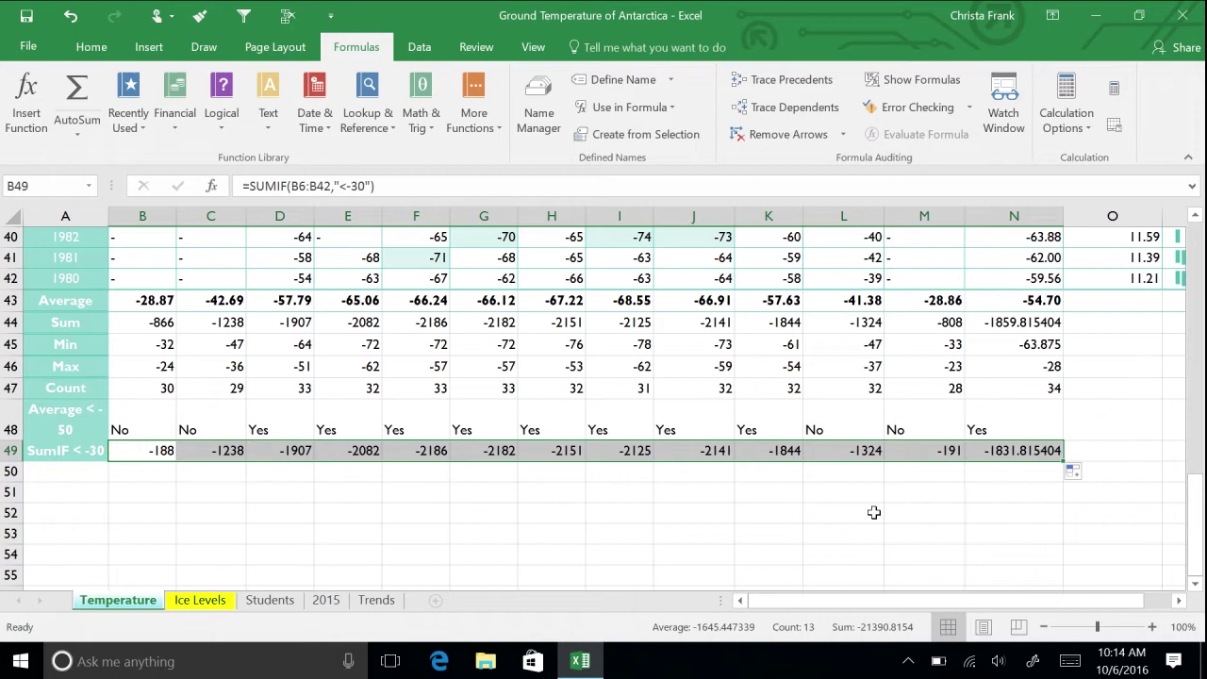
left_click(78, 469)
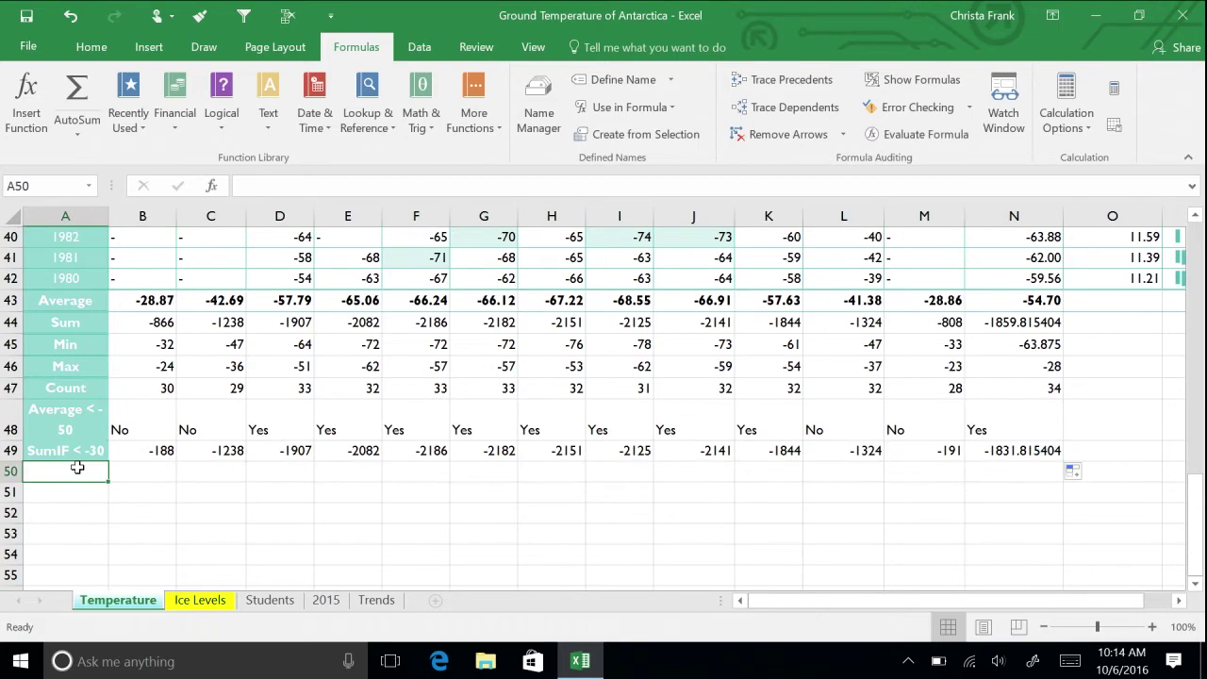
Type 'Average If 1980-1995' into A50, then select B50
type("Average If 1980-")
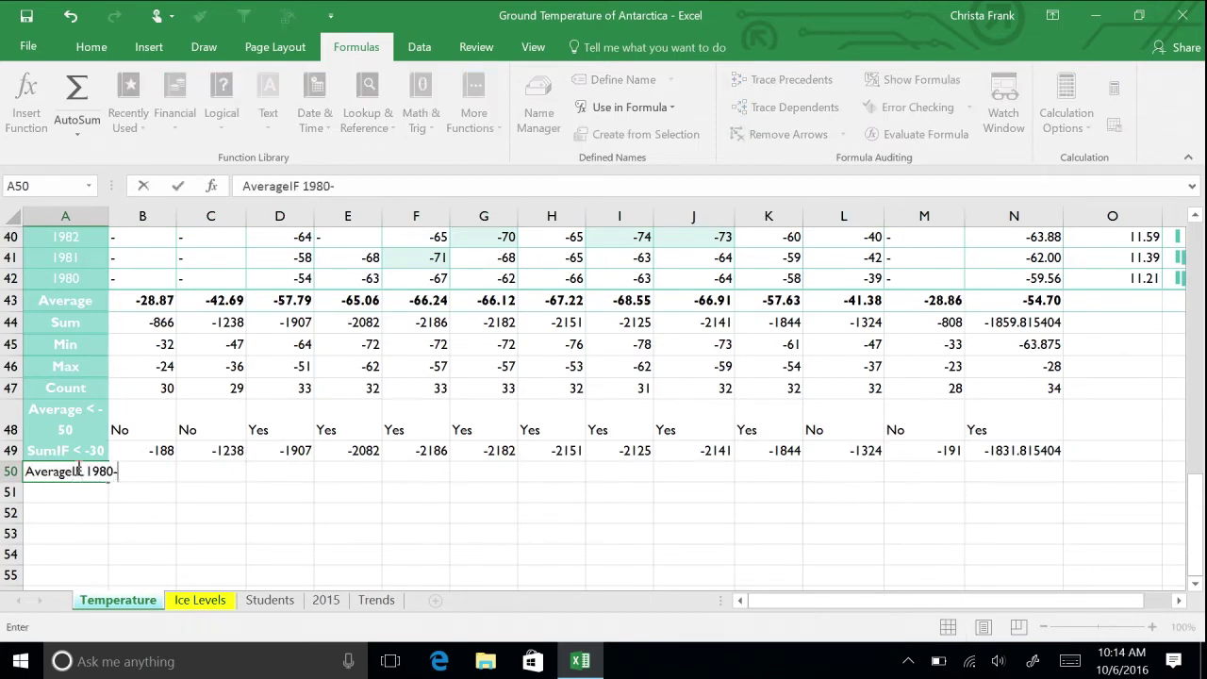
type("1995")
key("Return")
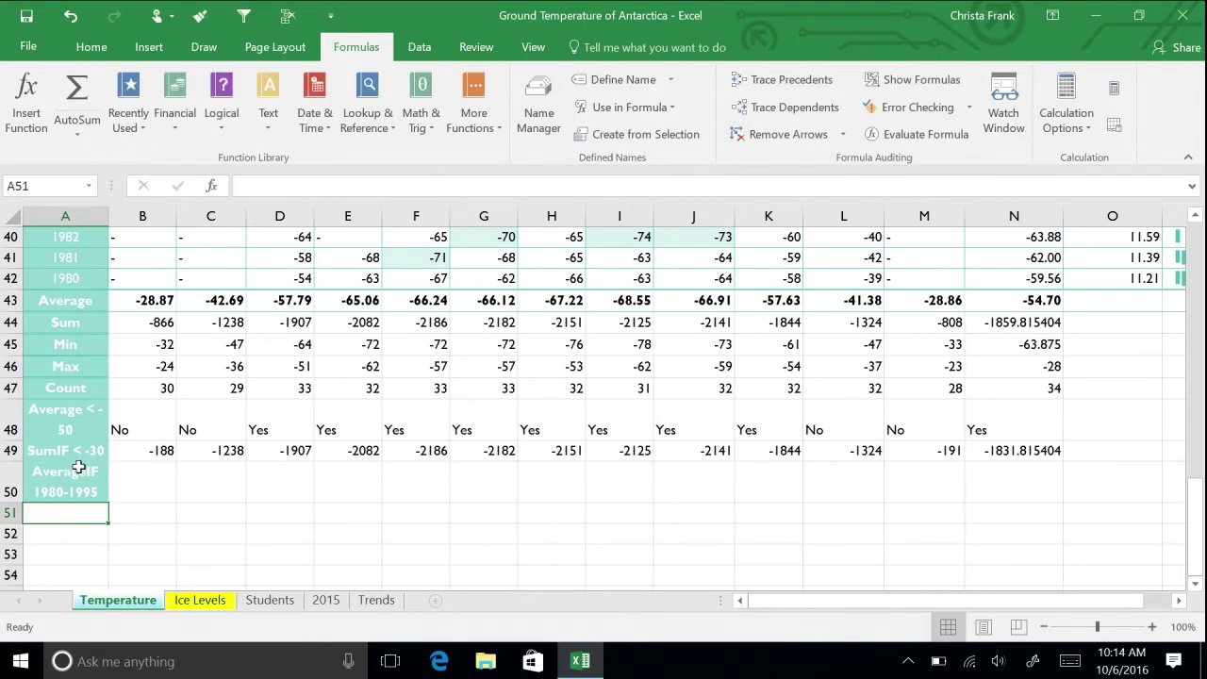
left_click(176, 480)
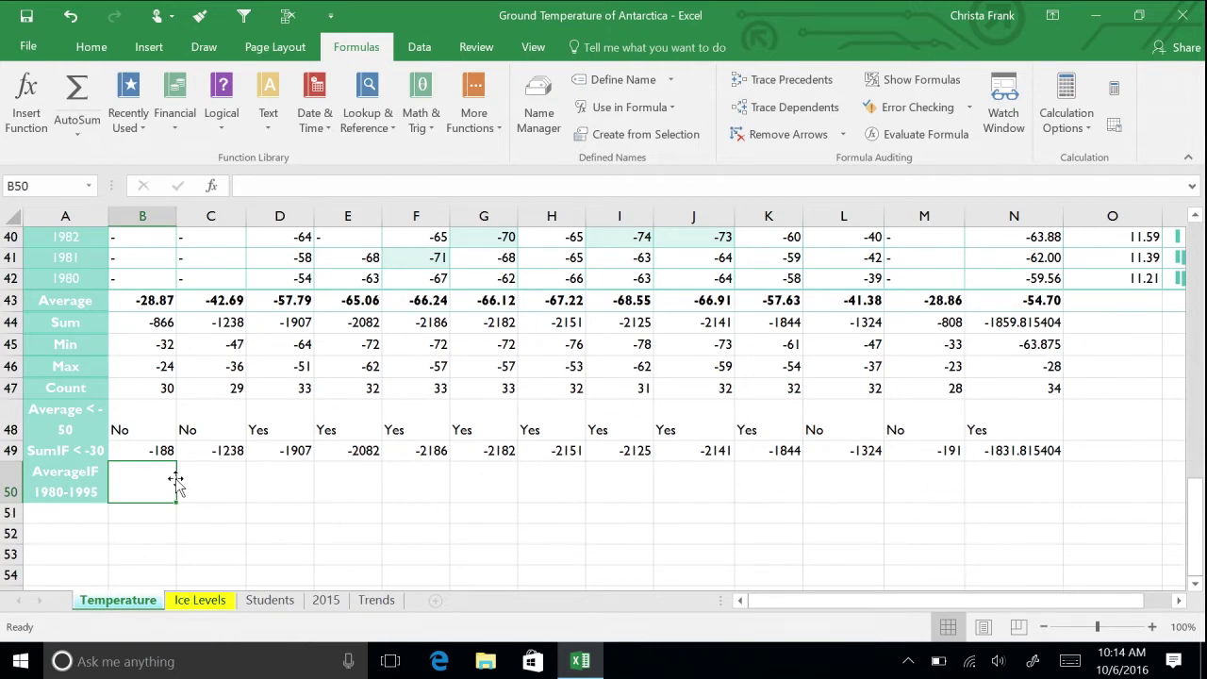
left_click(468, 119)
Insert AVERAGEIF into B50 with its Range set to the years A6:A42
mouse_move(494, 161)
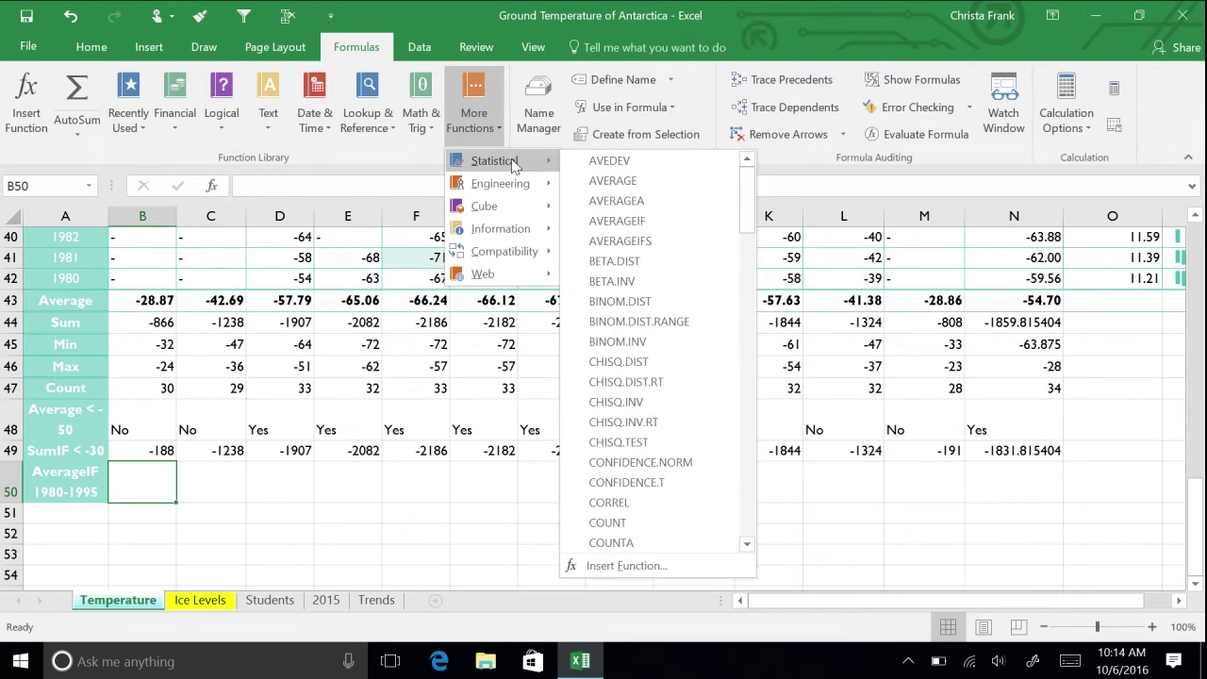
left_click(668, 224)
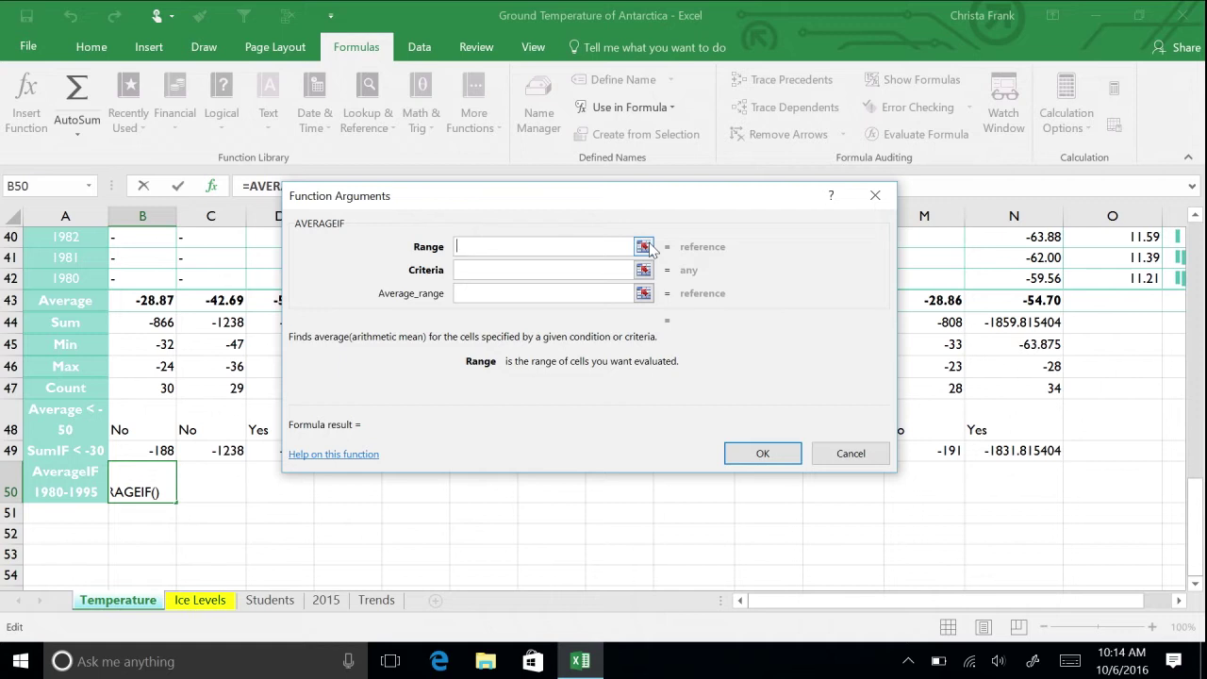
left_click(647, 247)
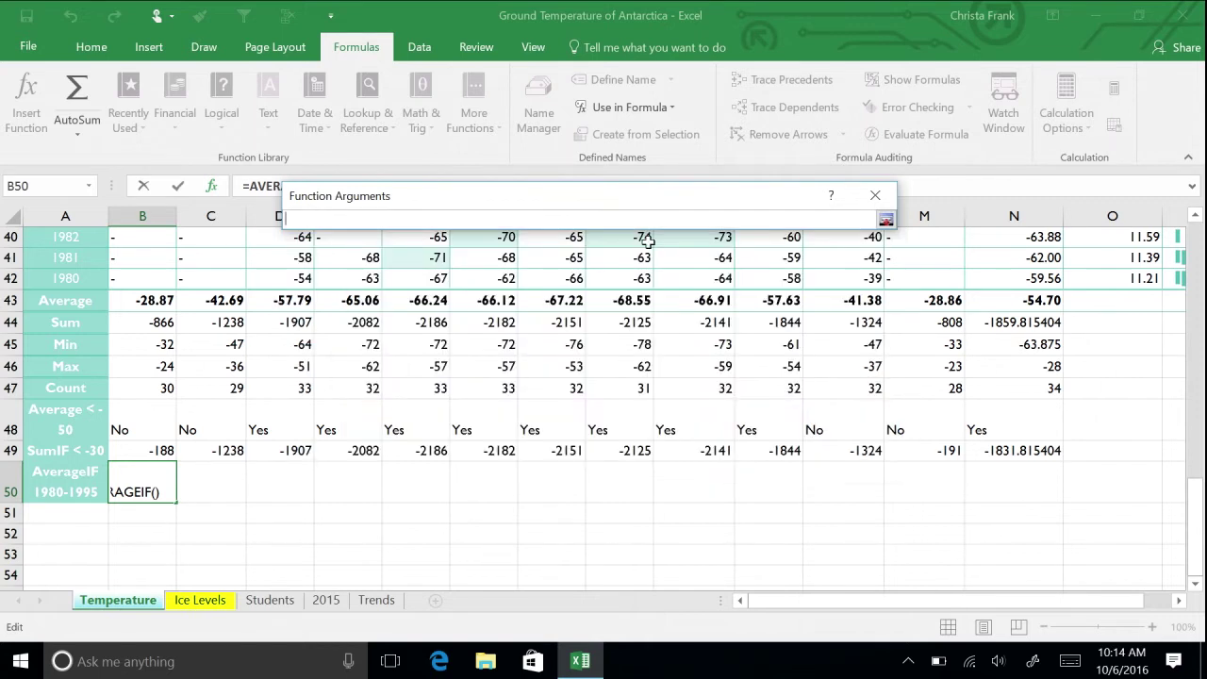
mouse_move(60, 283)
left_mouse_down()
mouse_move(44, 165)
mouse_move(53, 298)
left_mouse_up()
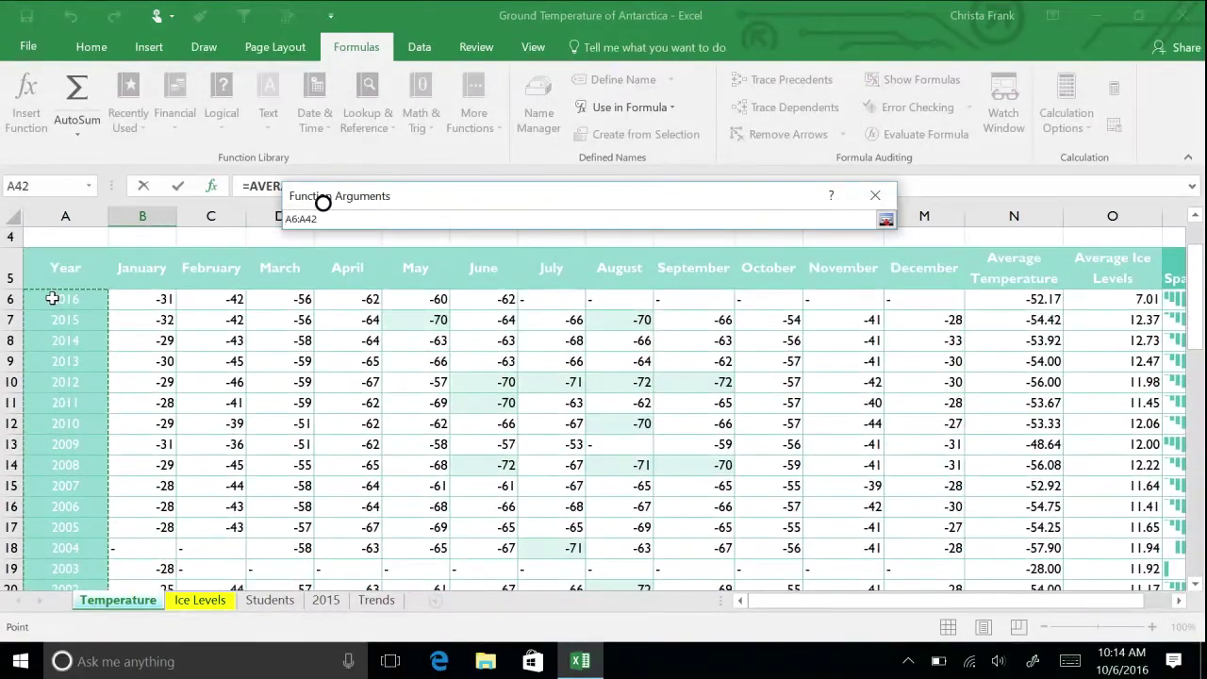
left_click(886, 221)
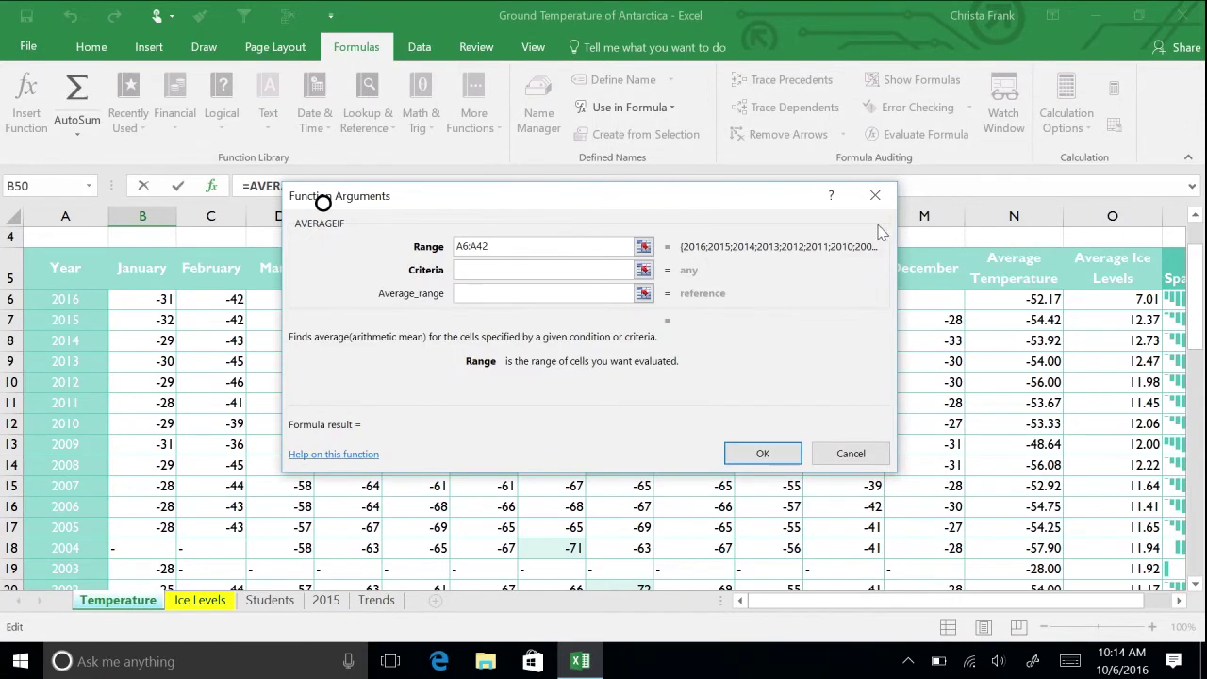
left_click(533, 268)
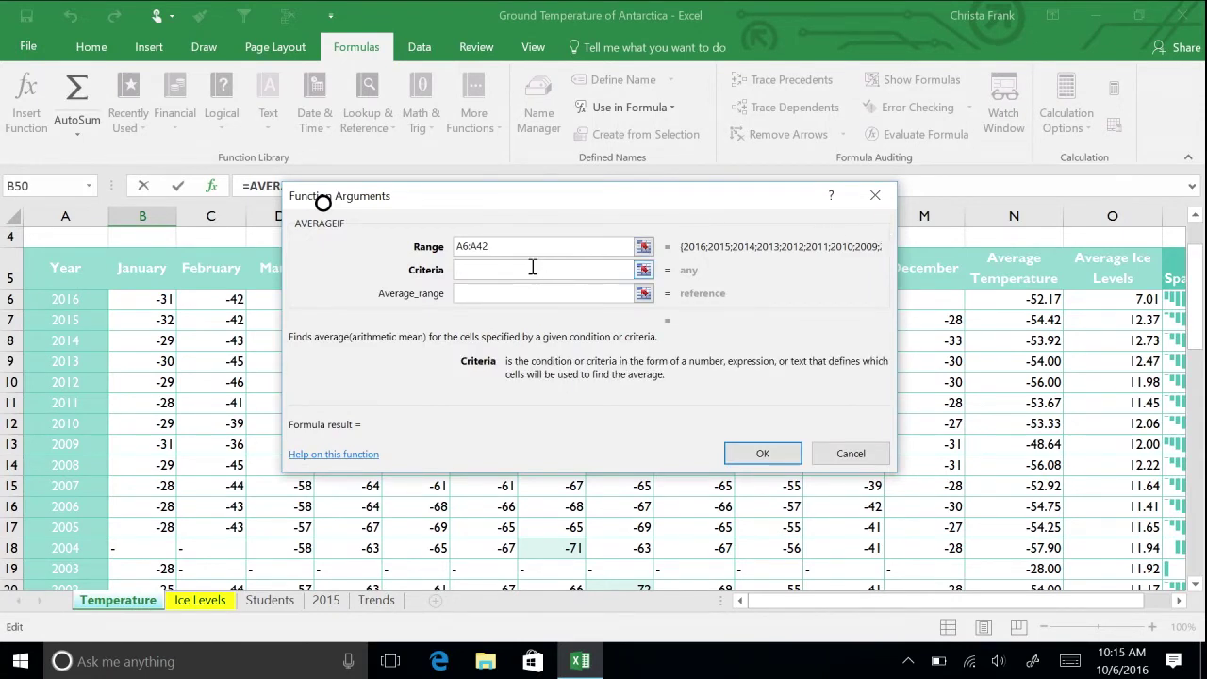
Set the criteria to <=1995 and the average range to B6:B42, which gives -29.45455
type("<=1995")
left_click(516, 299)
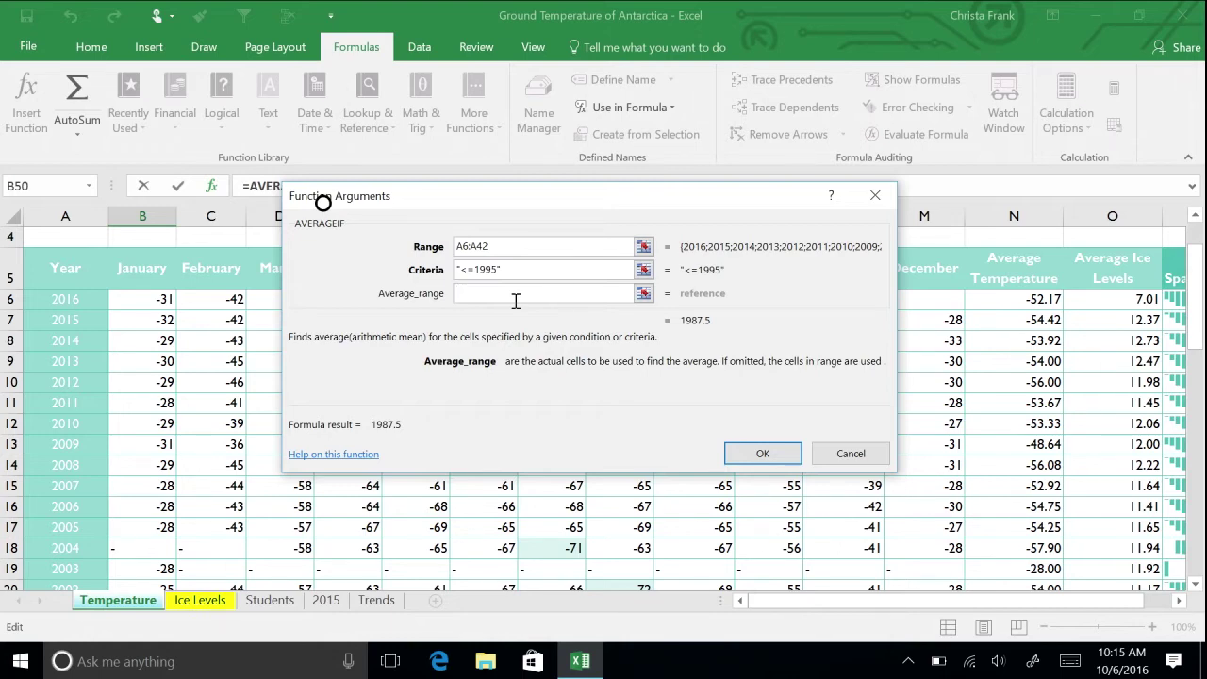
left_click(642, 293)
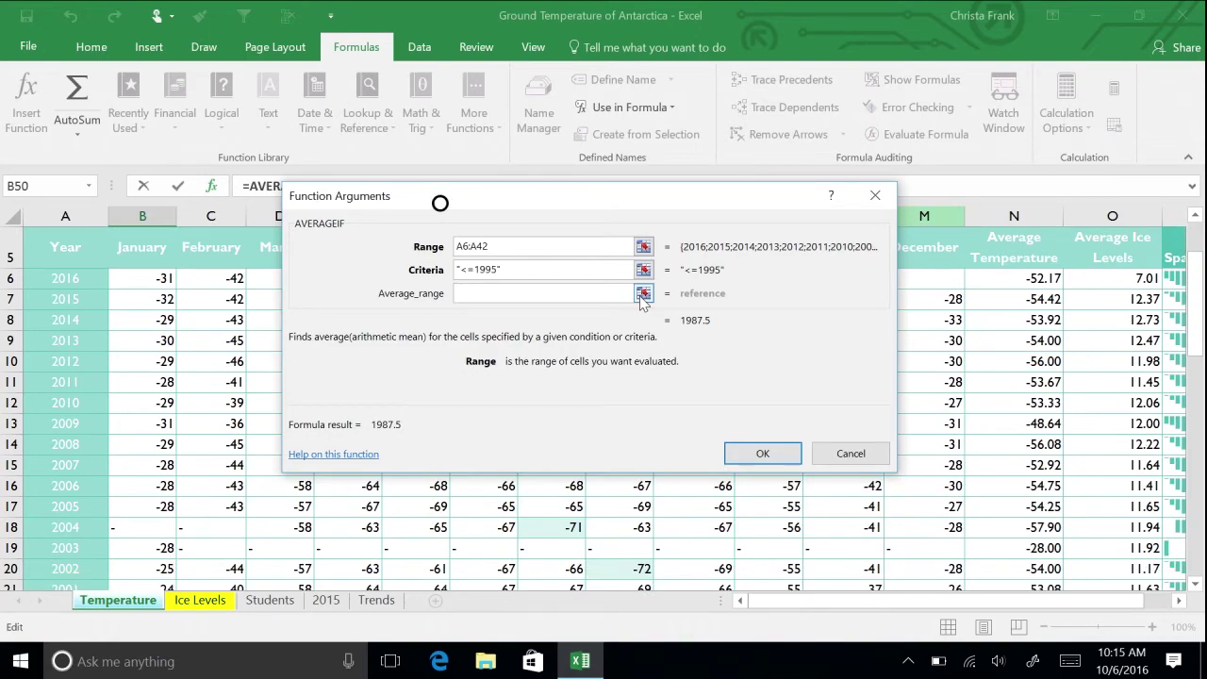
left_click(642, 295)
left_click_drag(139, 279, 165, 536)
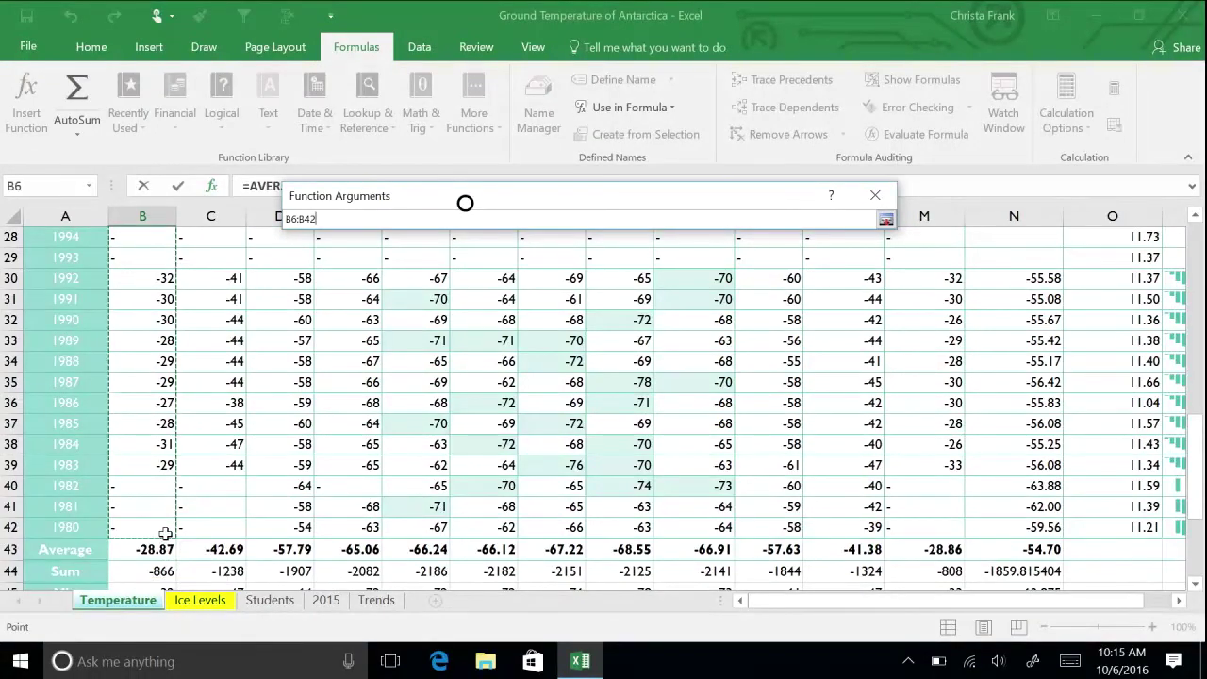
left_click(886, 219)
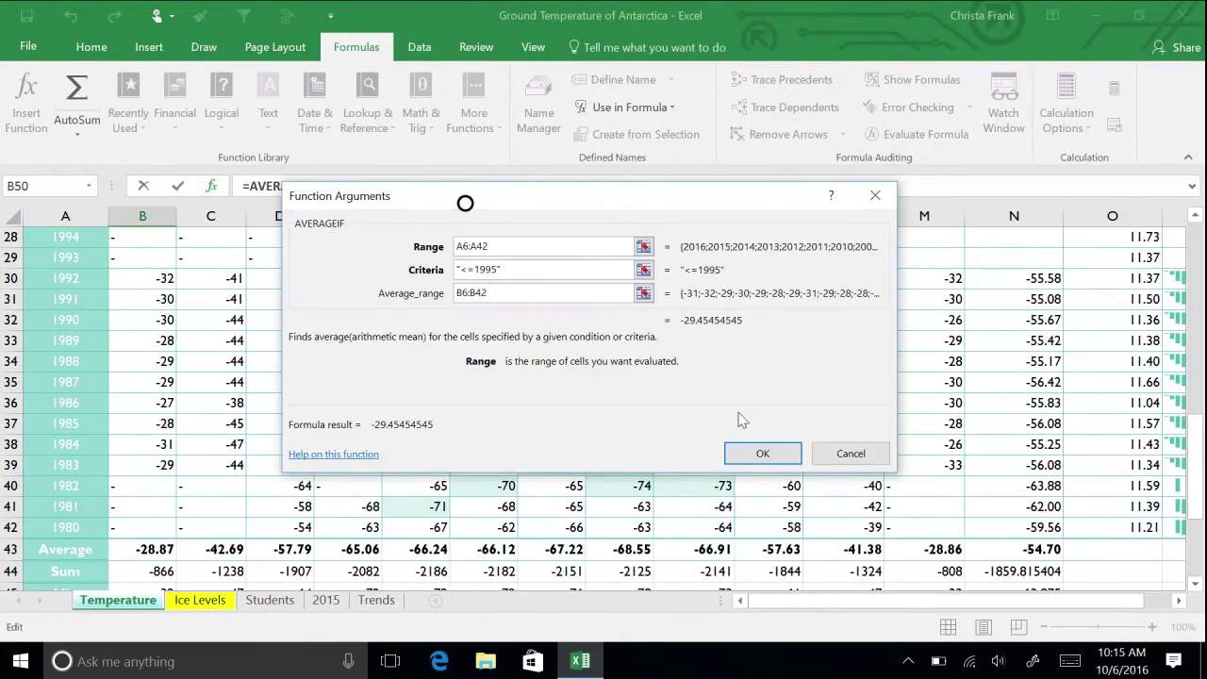
left_click(761, 454)
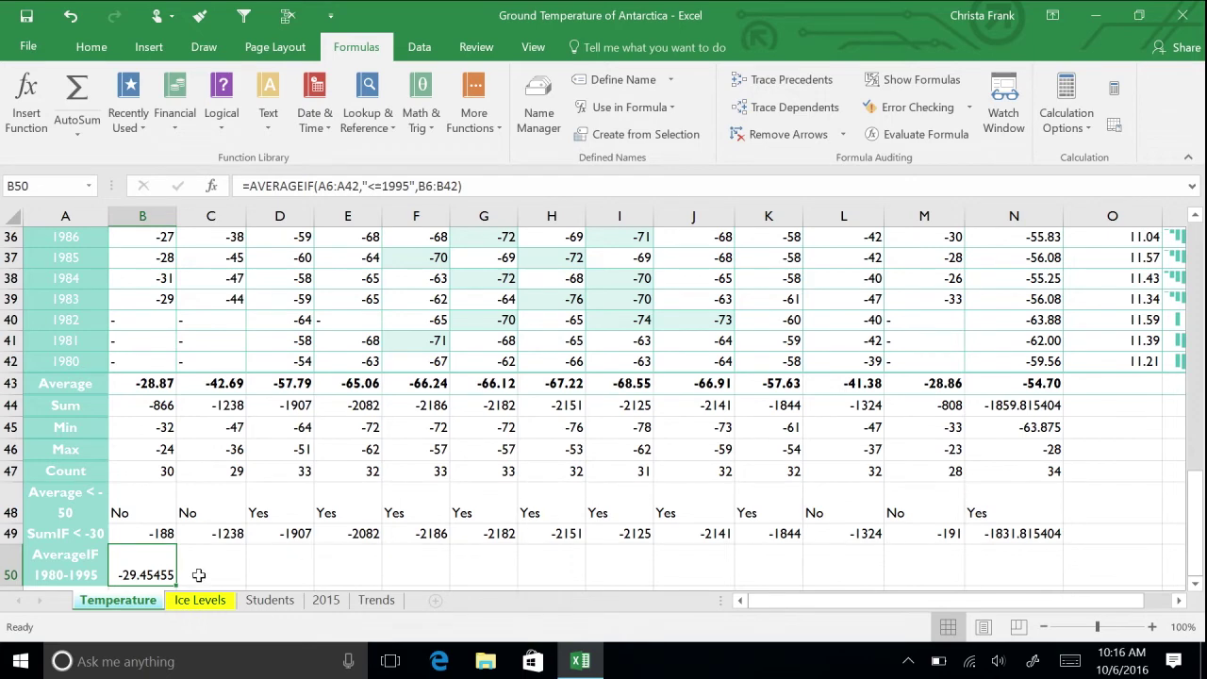
Fill the B50 AVERAGEIF right to N50, which ends at -54.85844156
left_click_drag(182, 583, 1027, 566)
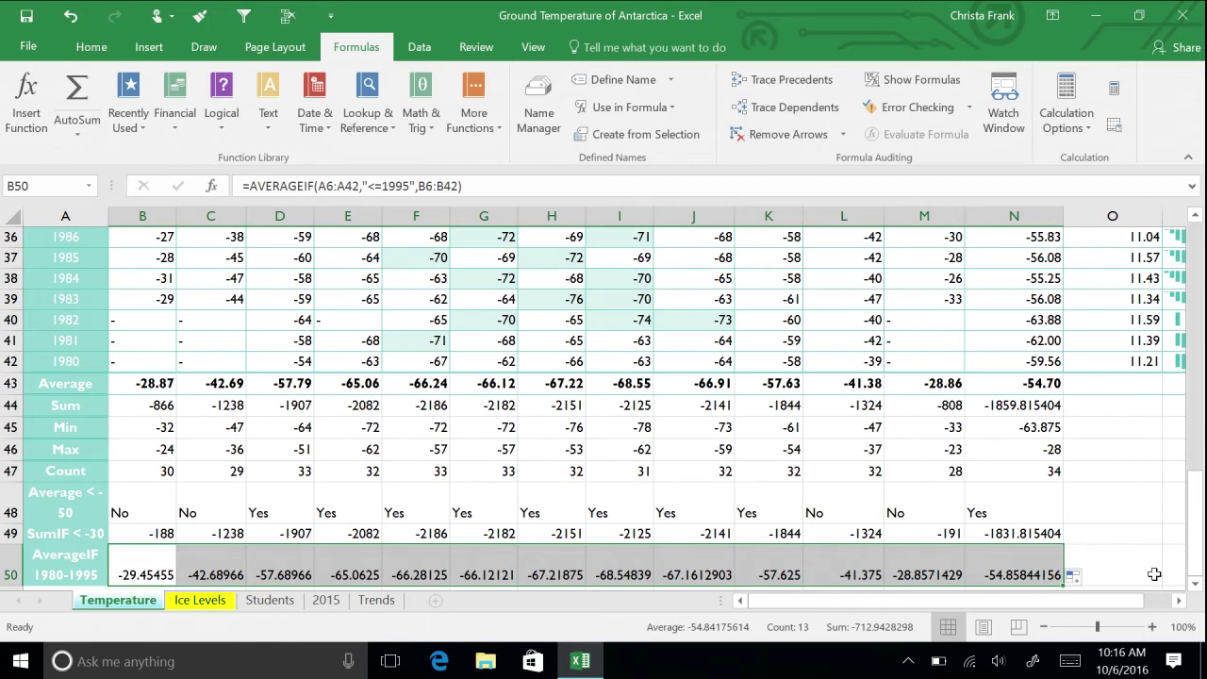
scroll(1199, 587, "down", 5)
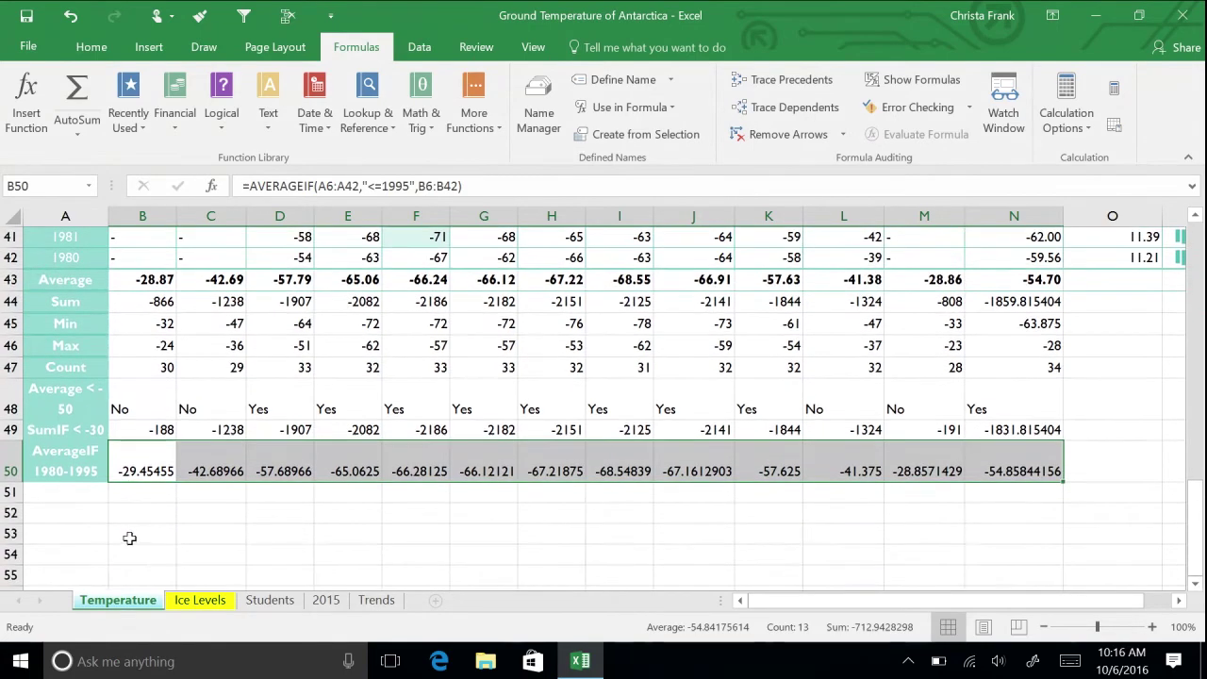
left_click(92, 491)
Label A51 'Count Temp <= -50' and select B51 for its count formula
type("Count")
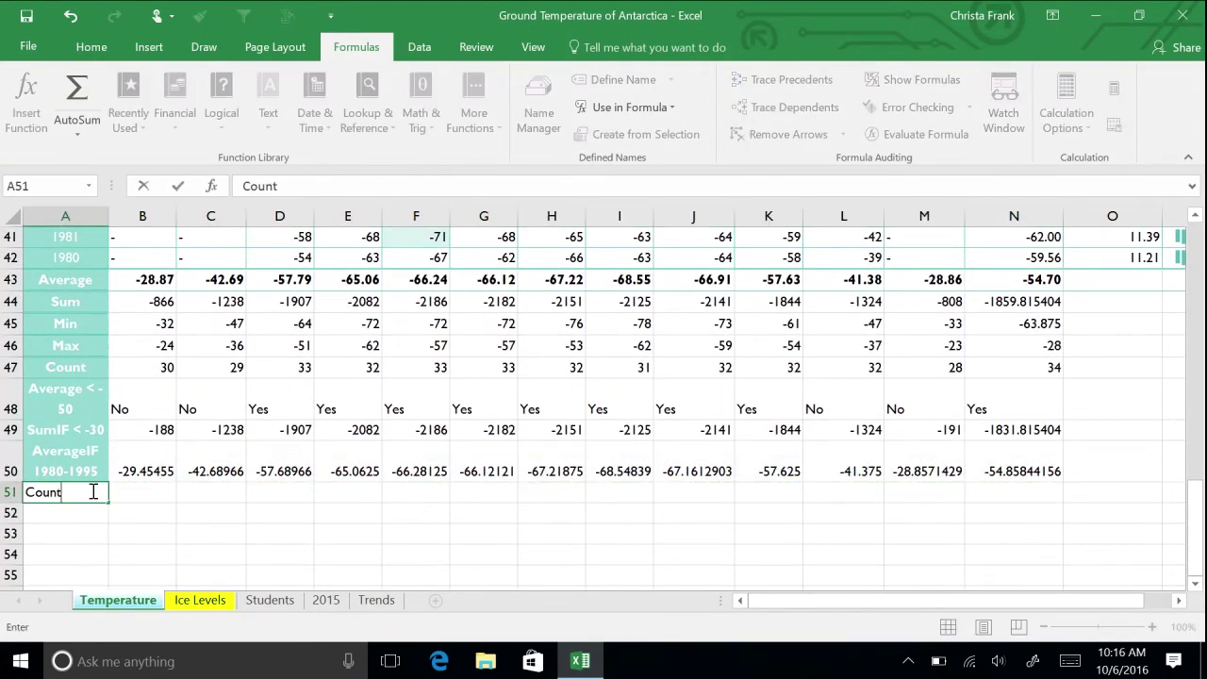
type(" Temp <= -50")
key("Return")
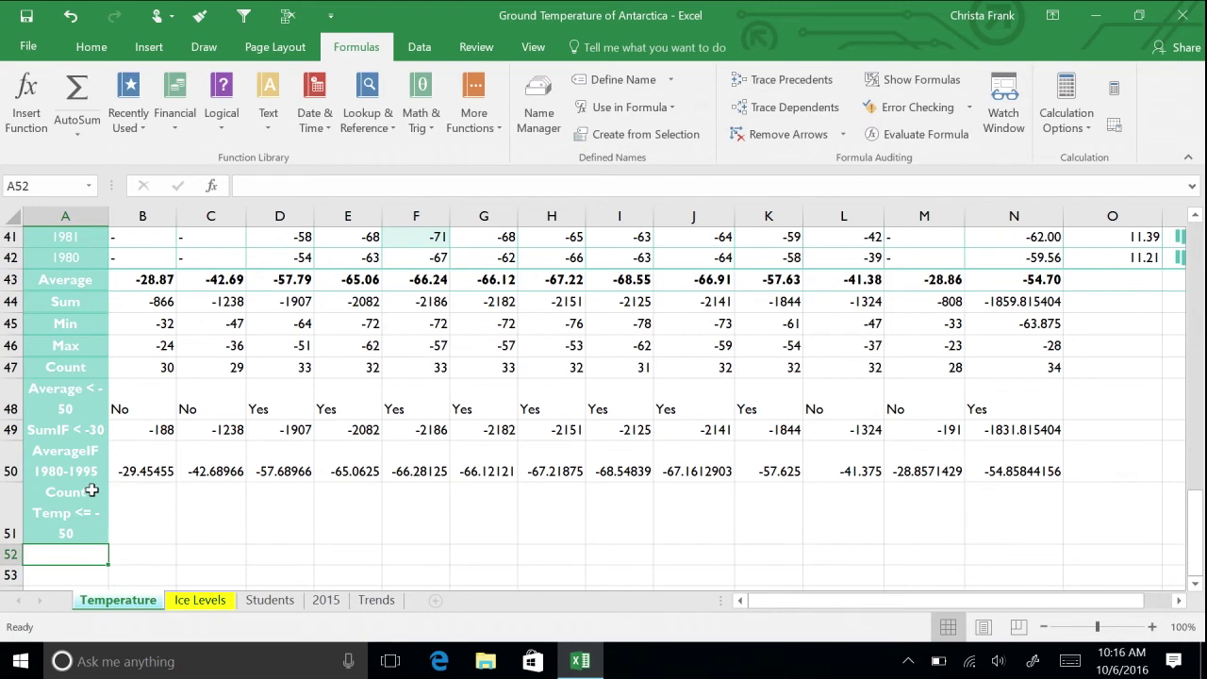
left_click(151, 519)
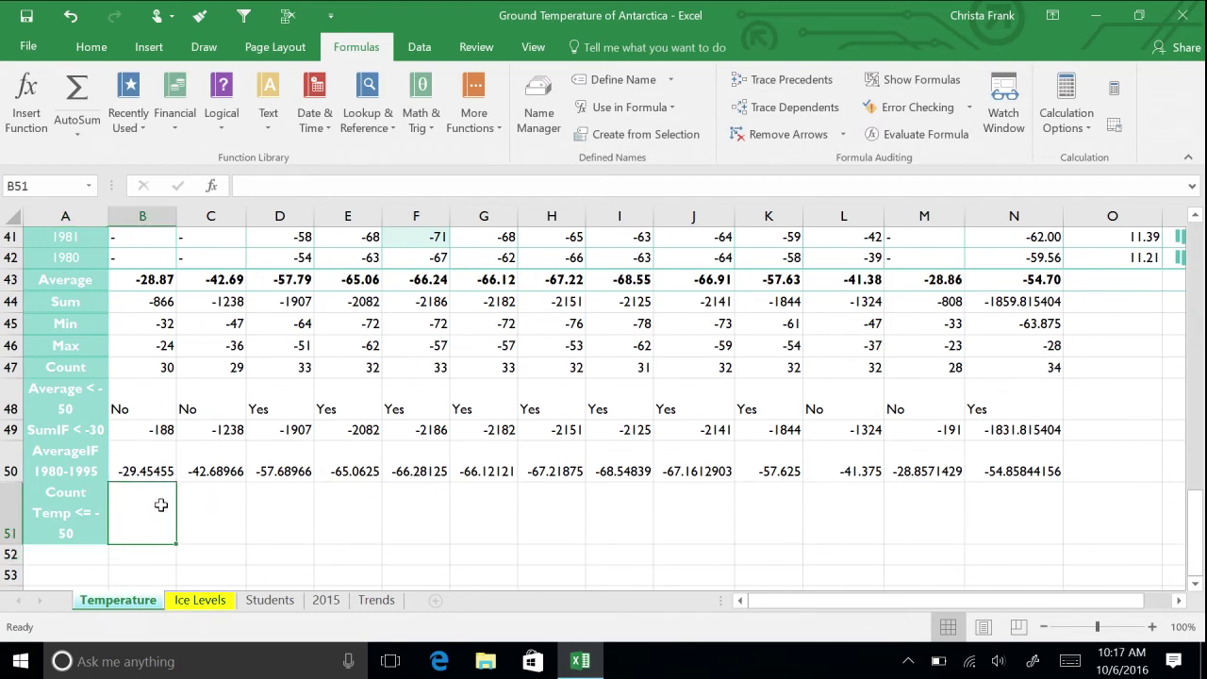
left_click(474, 111)
Enter =COUNTIF(B6:B42,"<=-50") in B51 and fill it across to column N
mouse_move(494, 160)
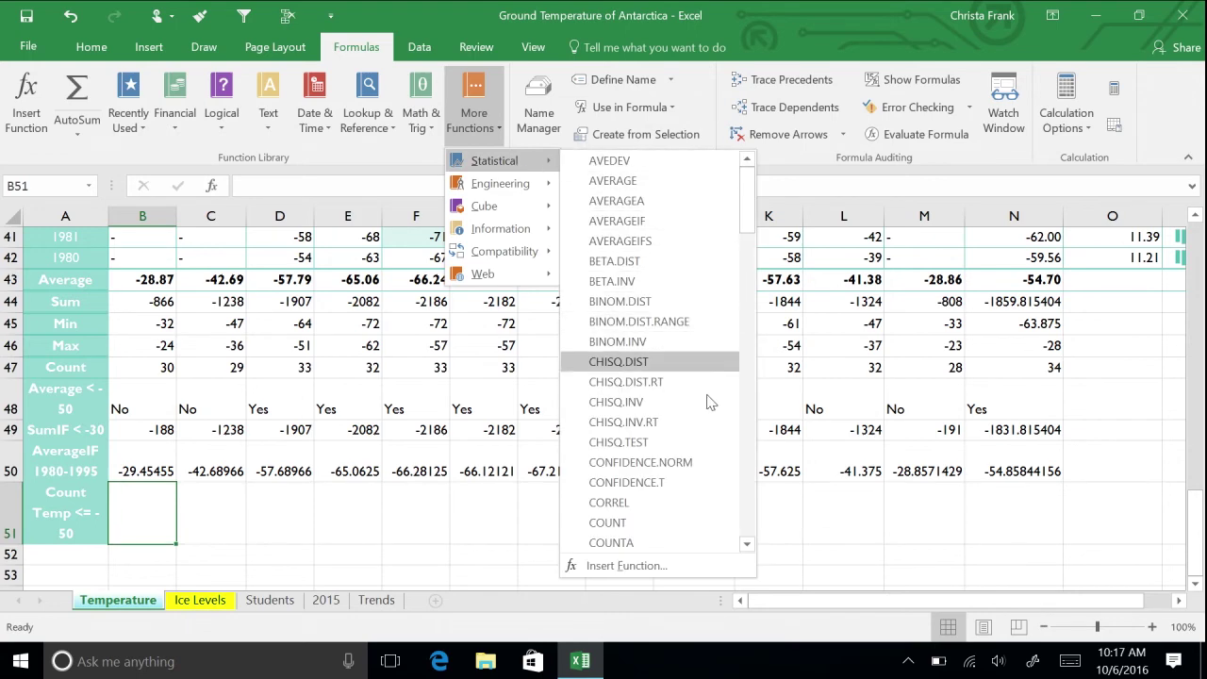
scroll(678, 462, "down", 2)
left_click(611, 462)
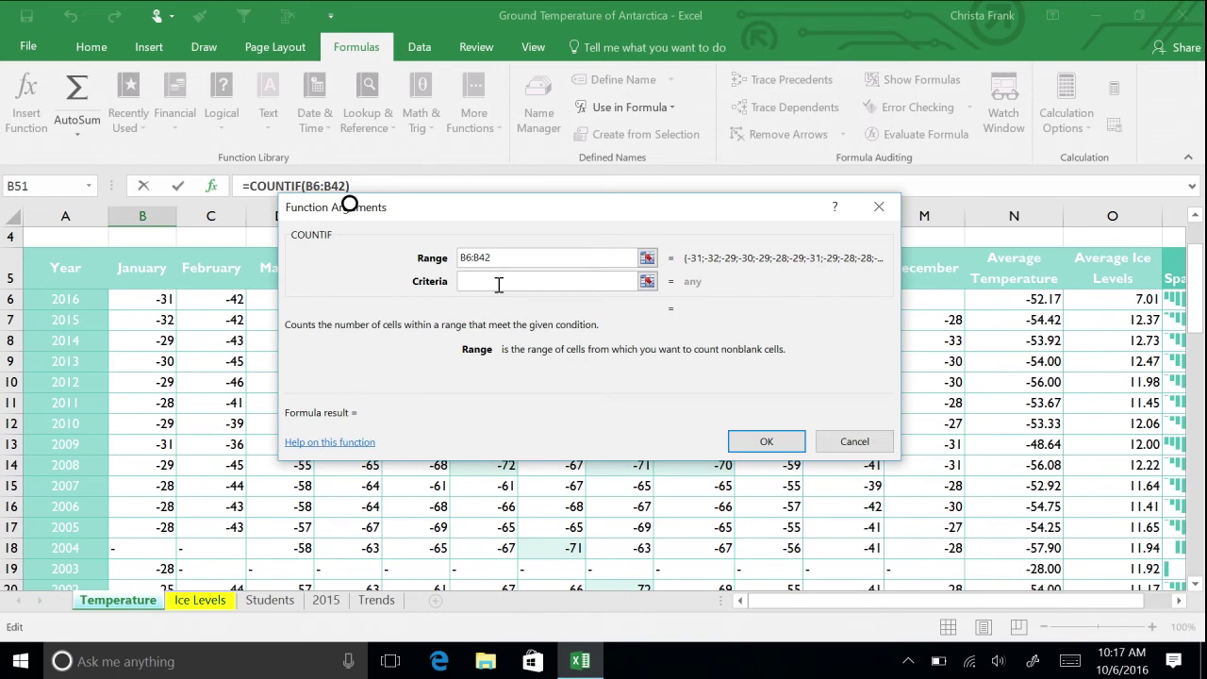
left_click(501, 282)
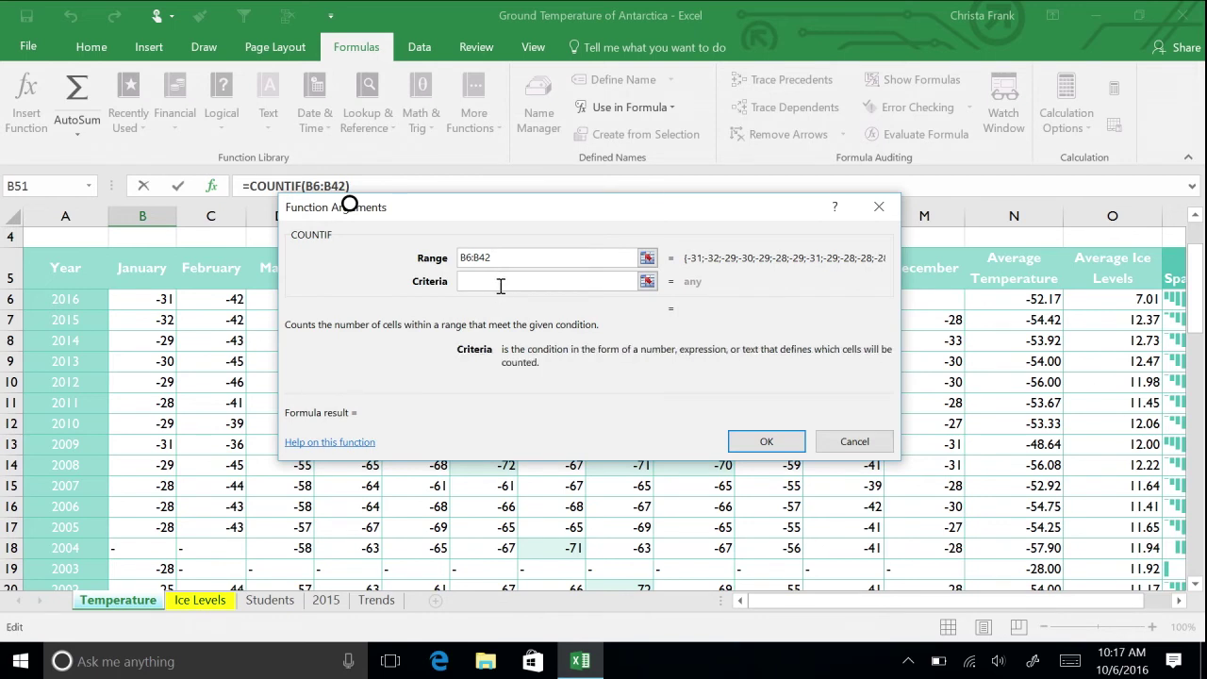
type("<=-50")
key("Tab")
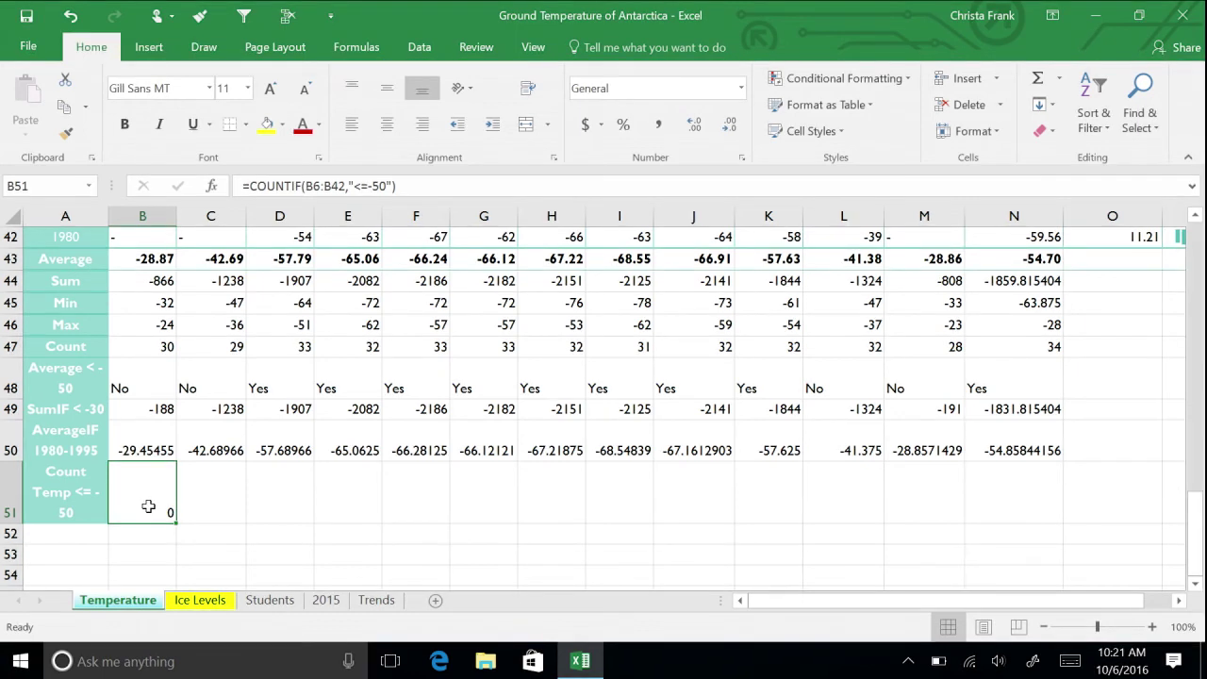
left_click_drag(185, 523, 1023, 505)
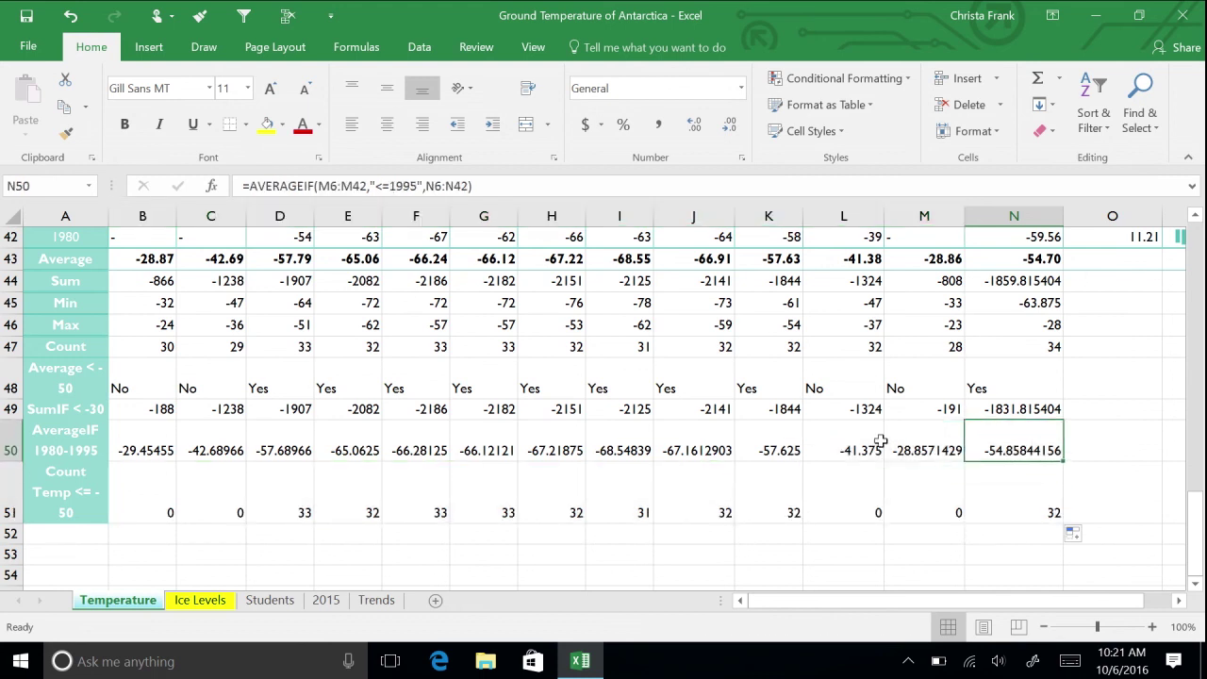
Select the row 50 AVERAGEIF results plus the column N summary cells
left_click_drag(1015, 439, 120, 450)
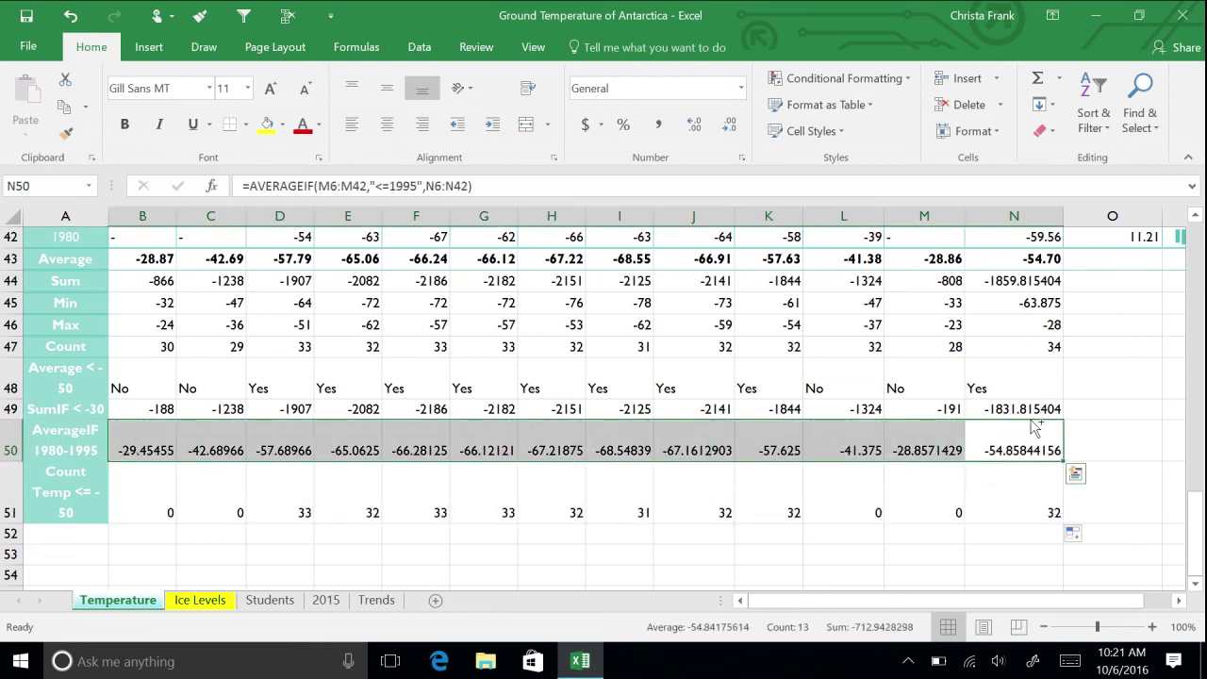
left_click(1023, 409, "ctrl")
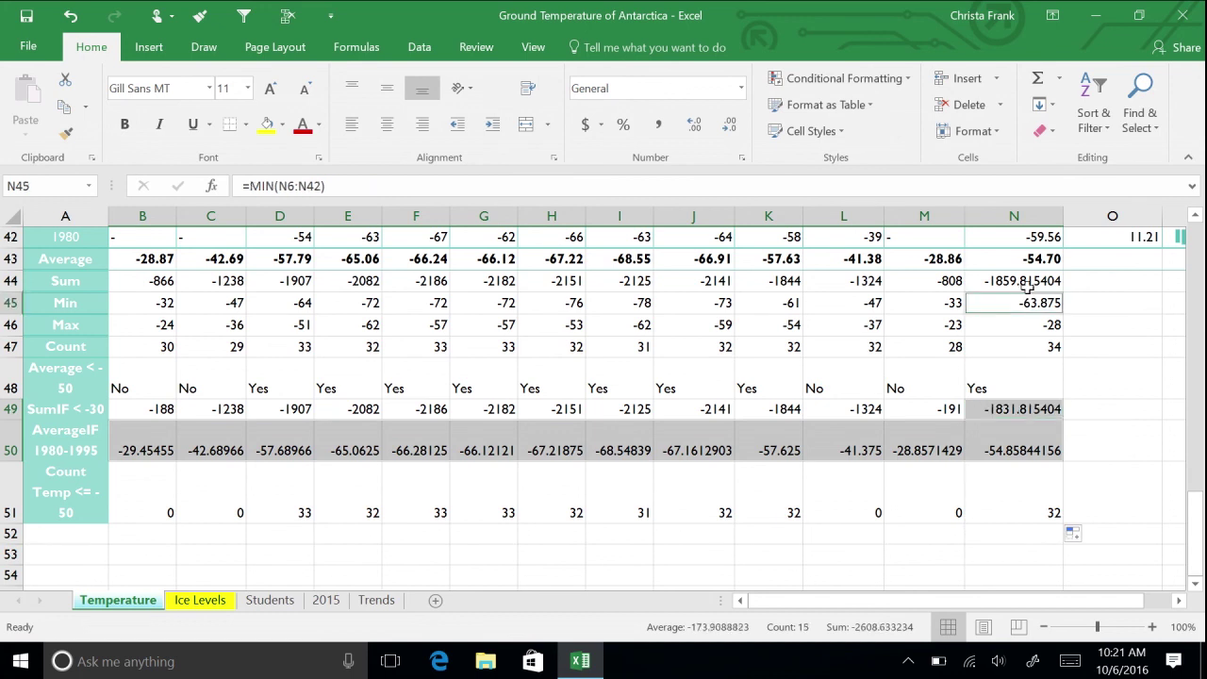